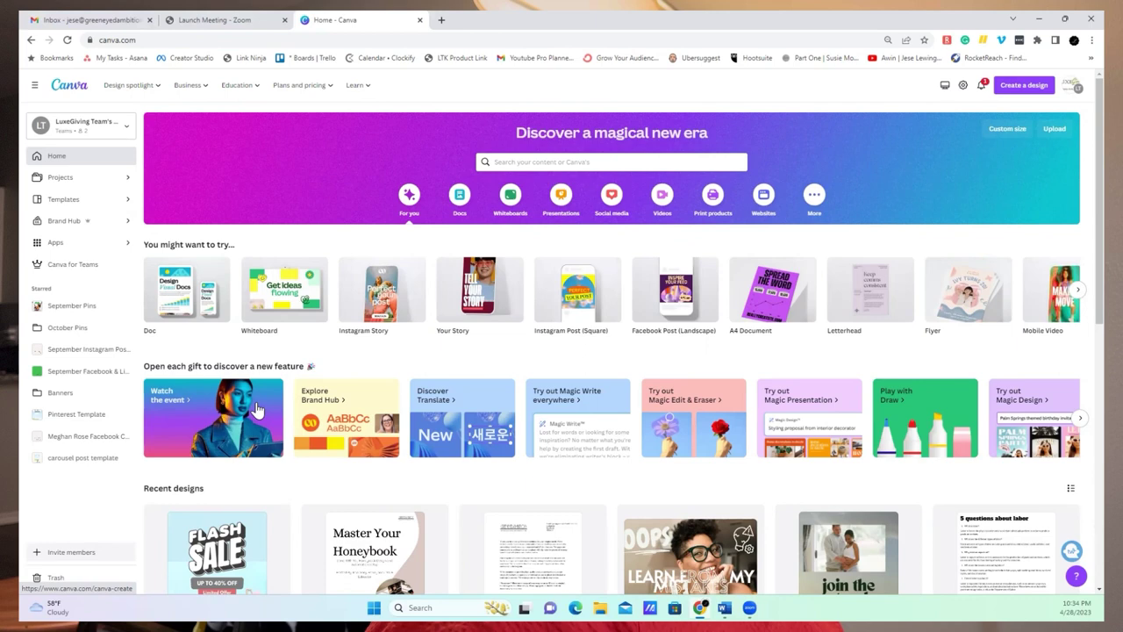
Open the Magic Design introduction from the home page and start it on the All templates page.
{"action": "left_click", "coordinate": [1028, 409]}
{"action": "left_click_drag", "start_coordinate": [939, 380], "coordinate": [676, 333]}
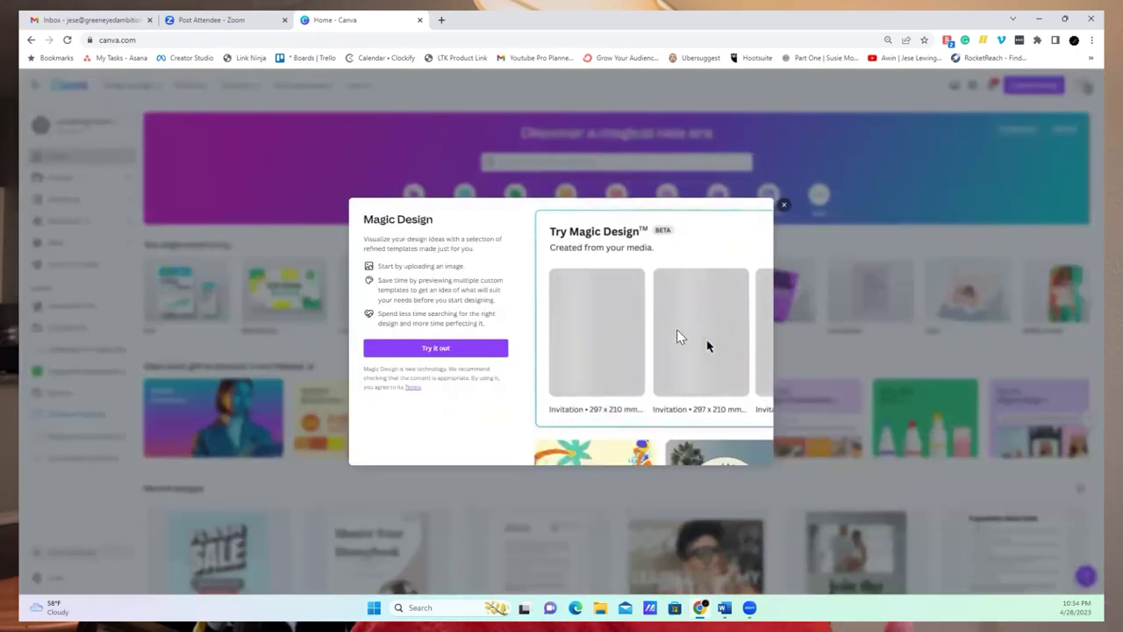
{"action": "left_click_drag", "start_coordinate": [575, 422], "coordinate": [708, 345]}
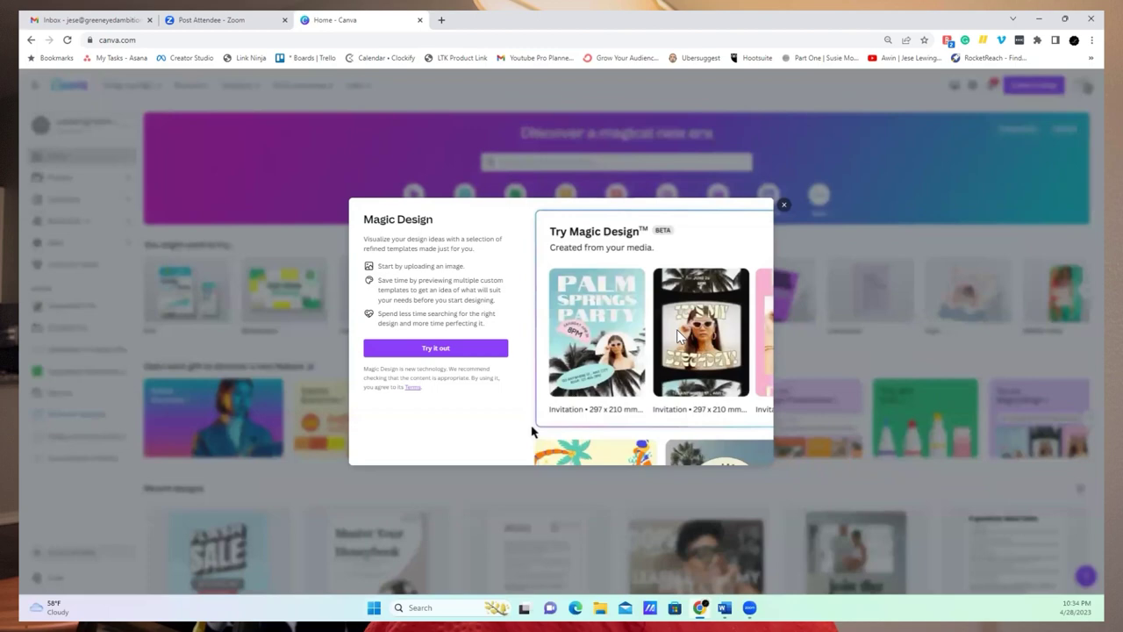
{"action": "left_click_drag", "start_coordinate": [677, 335], "coordinate": [708, 345]}
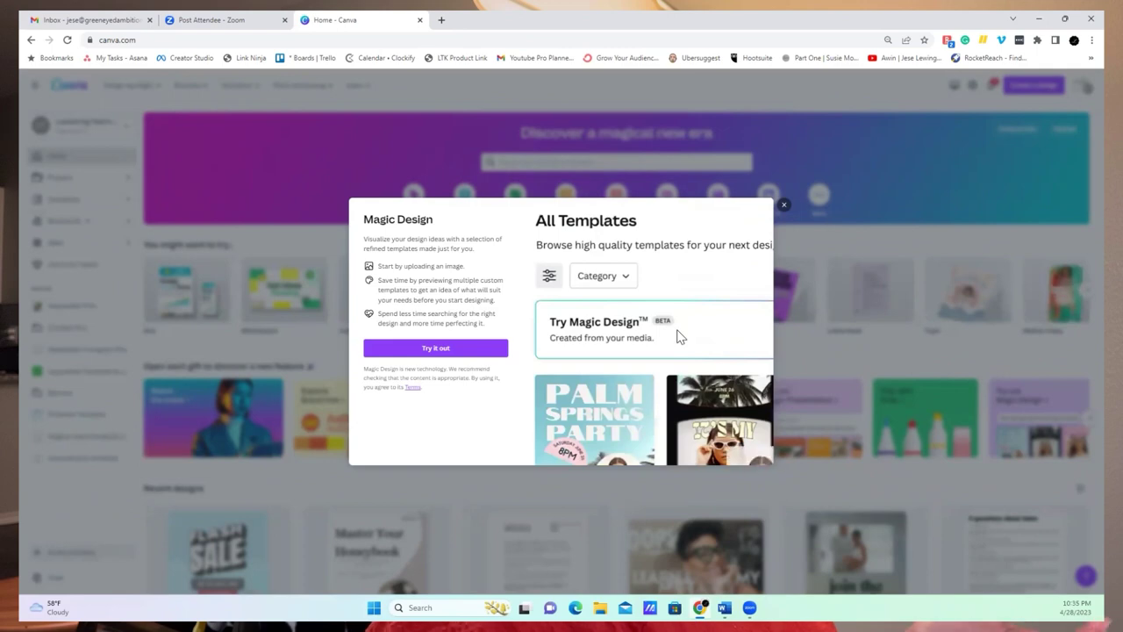
{"action": "left_click_drag", "start_coordinate": [531, 430], "coordinate": [707, 345]}
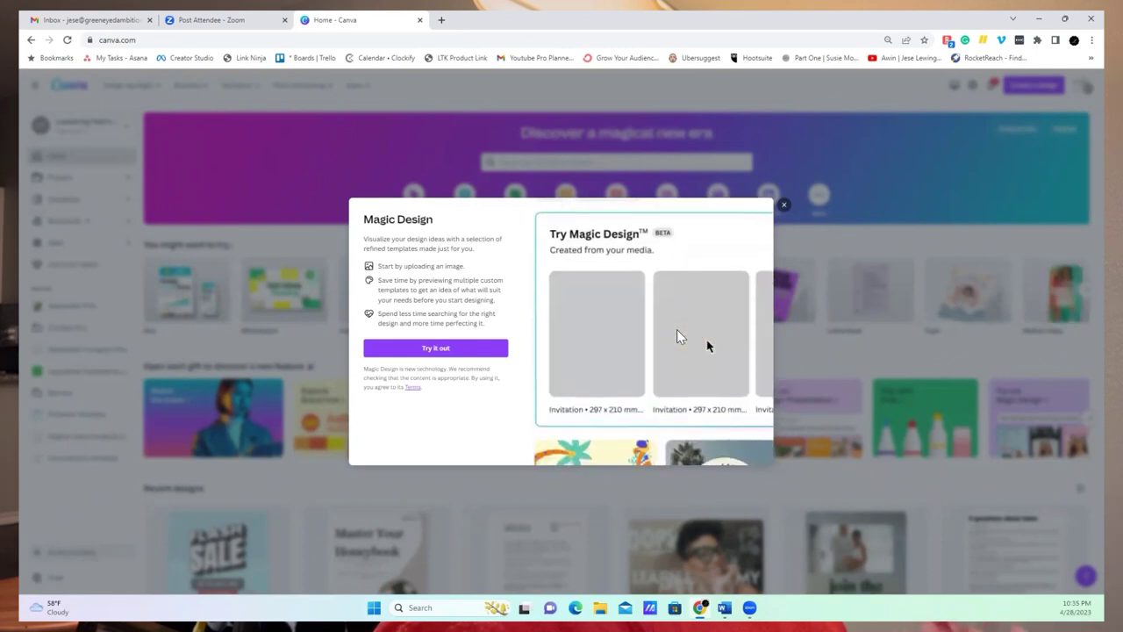
{"action": "left_click", "coordinate": [467, 355]}
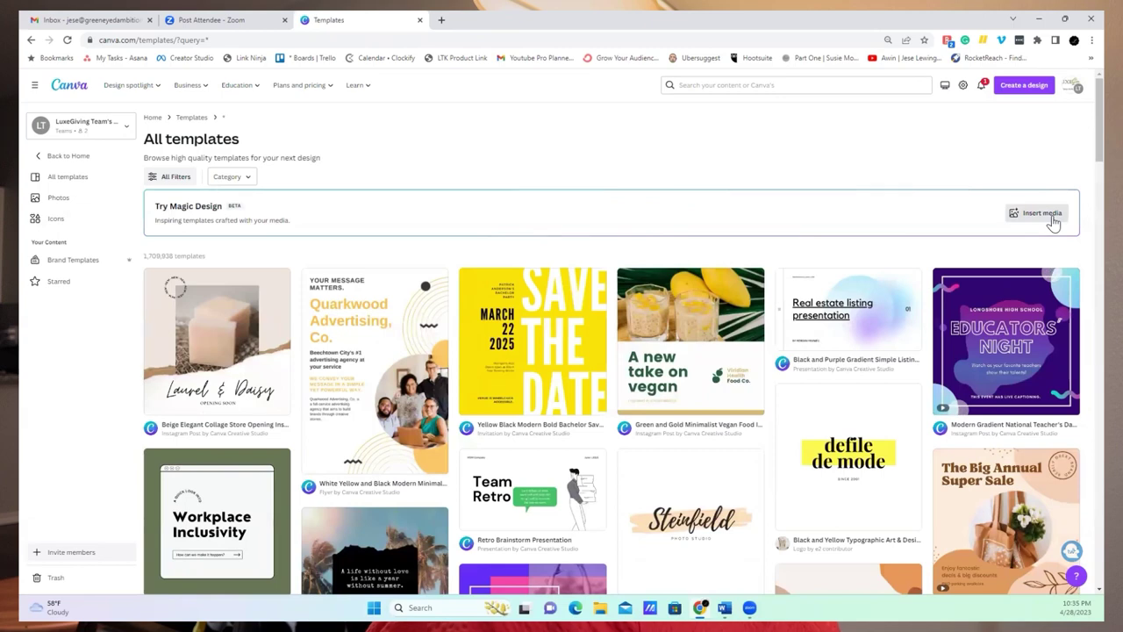
Upload photo 0049 from the computer's photo folder as the Magic Design media.
{"action": "left_click", "coordinate": [1052, 221]}
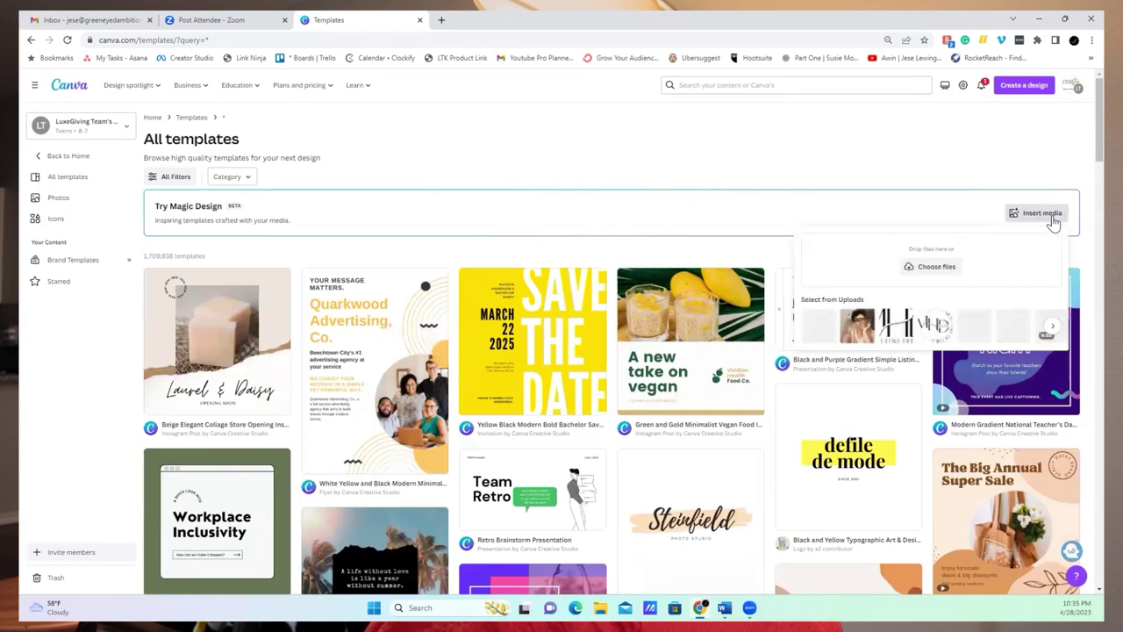
{"action": "left_click", "coordinate": [947, 269]}
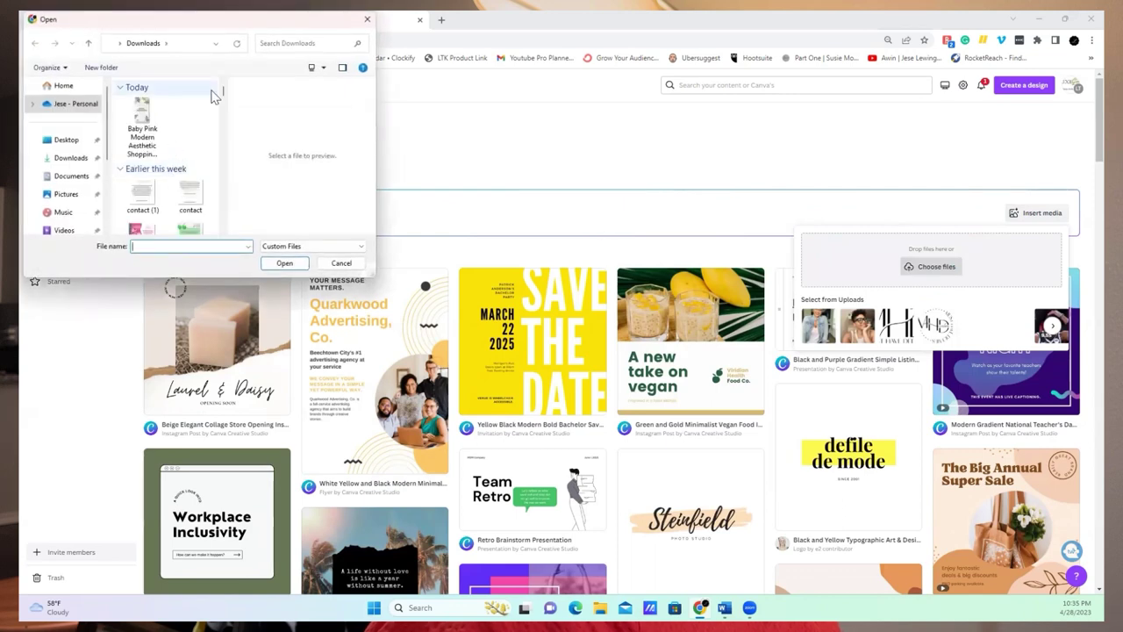
{"action": "left_click_drag", "start_coordinate": [223, 91], "coordinate": [225, 222]}
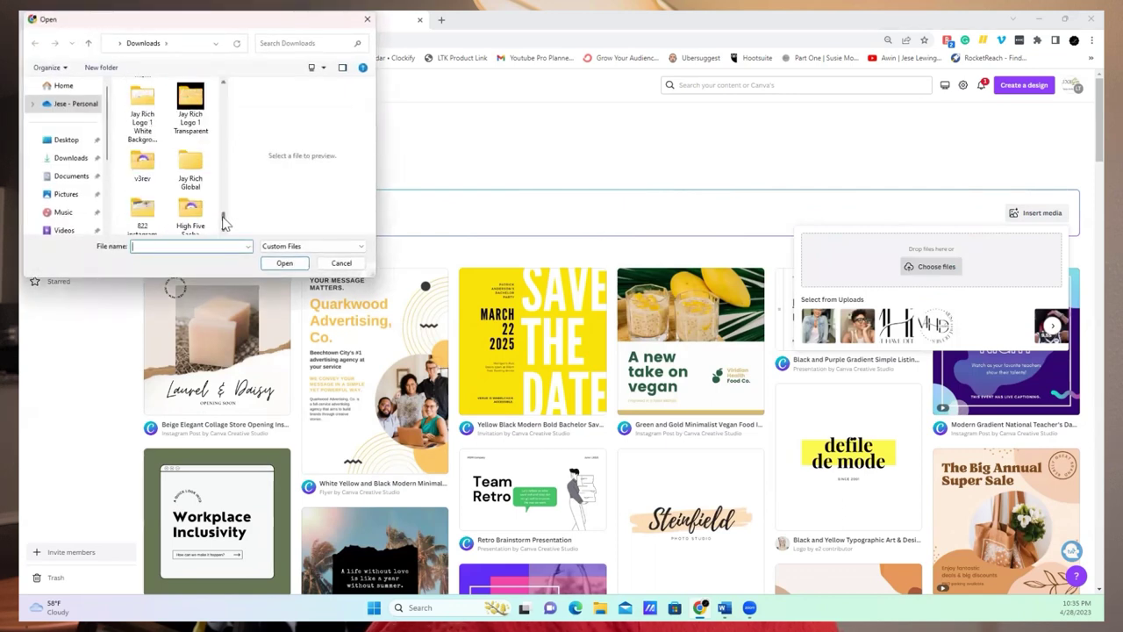
{"action": "scroll", "coordinate": [182, 201], "scroll_direction": "down", "scroll_amount": 2}
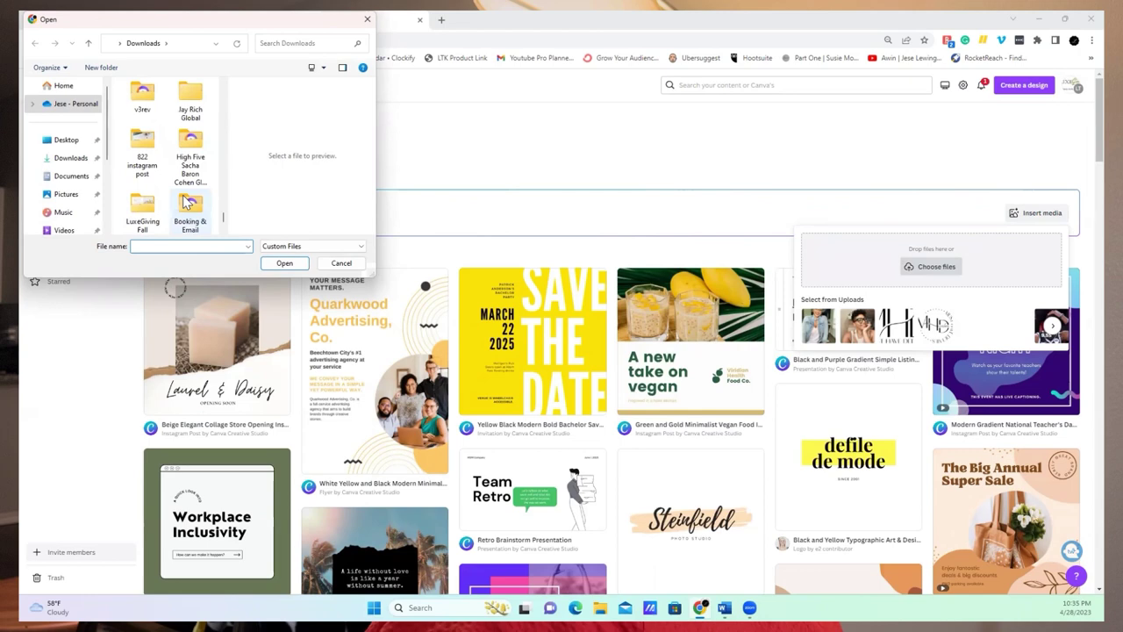
{"action": "scroll", "coordinate": [187, 203], "scroll_direction": "down", "scroll_amount": 2}
{"action": "double_click", "coordinate": [140, 188]}
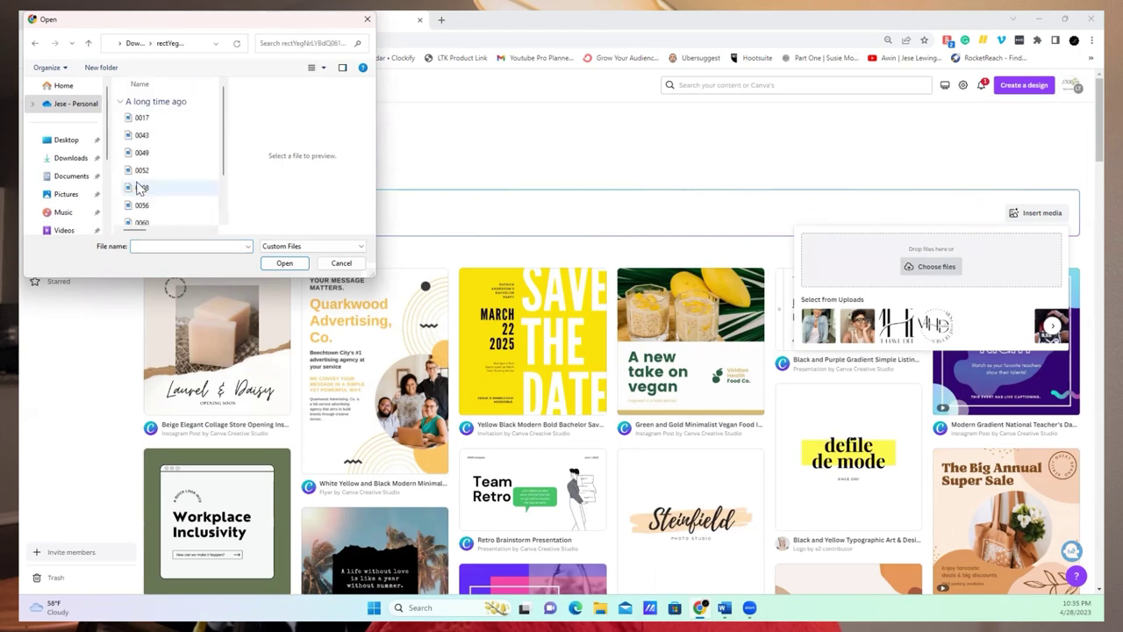
{"action": "left_click", "coordinate": [133, 135]}
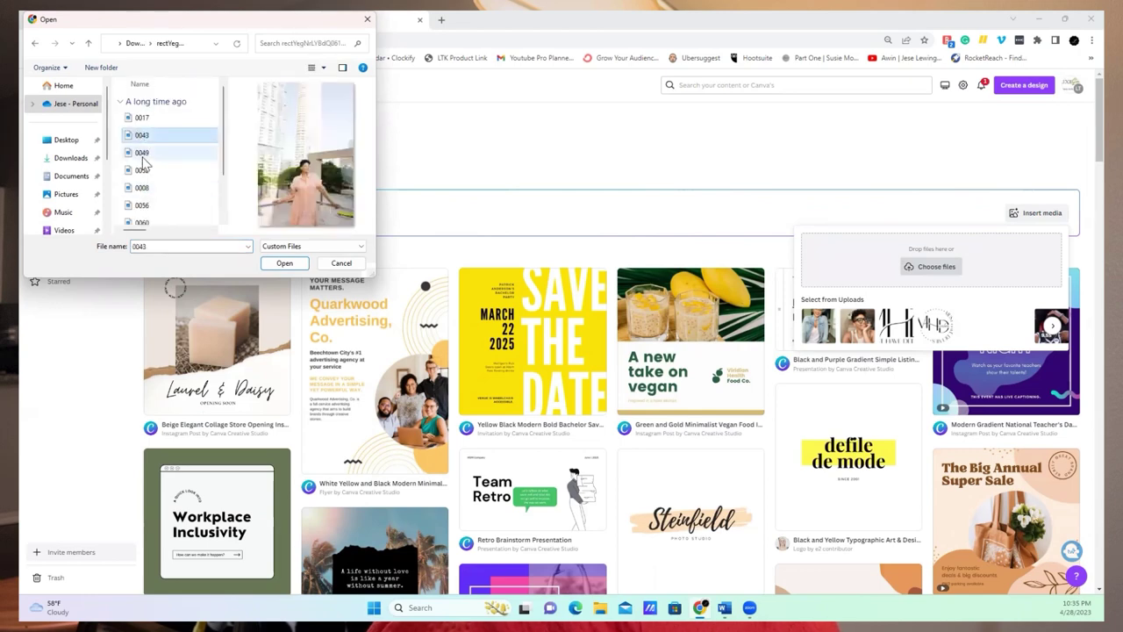
{"action": "left_click", "coordinate": [142, 154]}
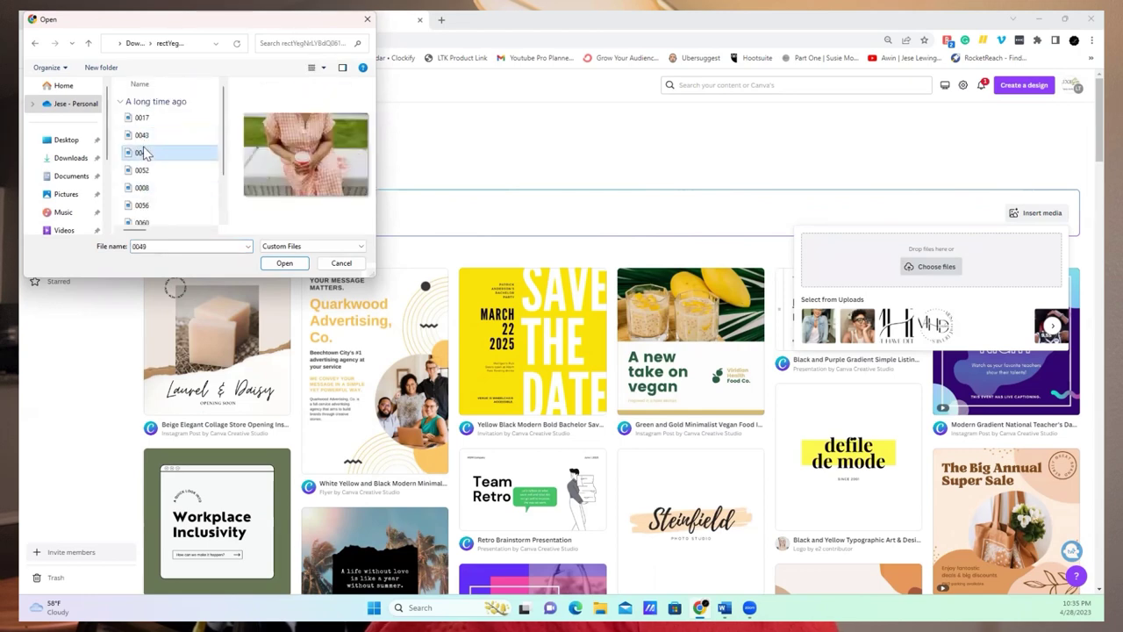
{"action": "left_click", "coordinate": [282, 267]}
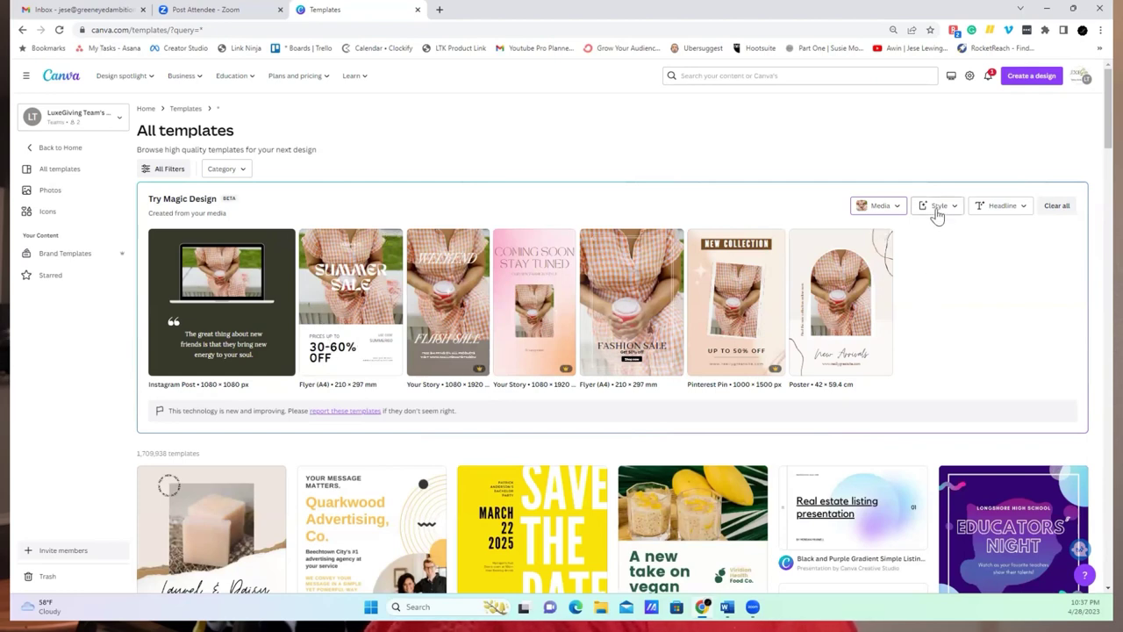
Apply the Archivo Black style to the Magic Design results.
{"action": "left_click", "coordinate": [939, 209]}
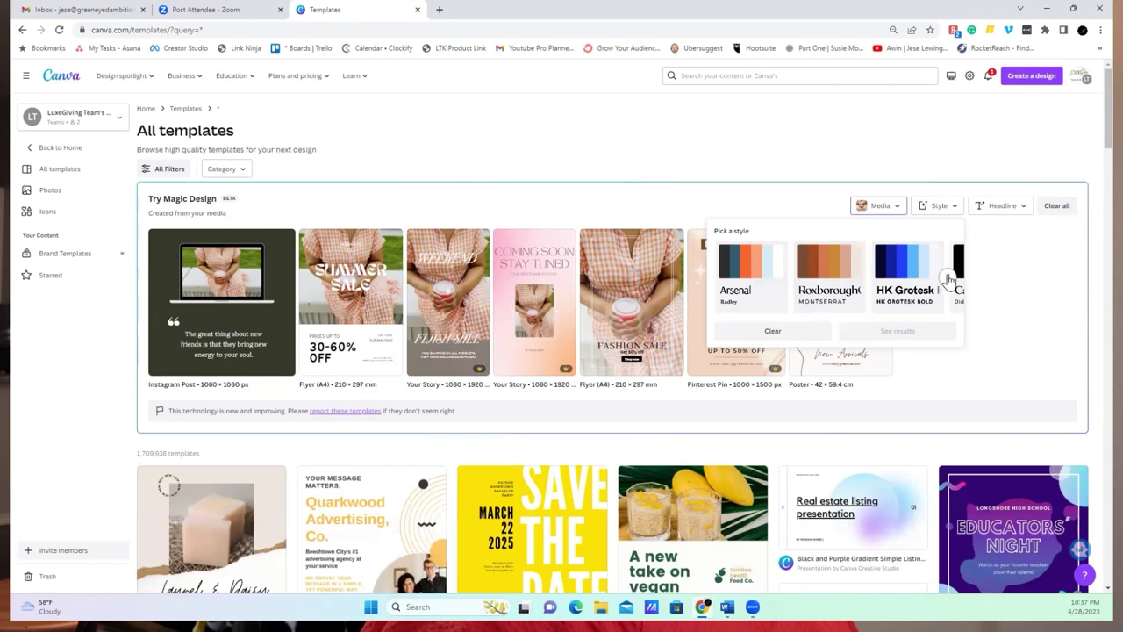
{"action": "left_click", "coordinate": [948, 277]}
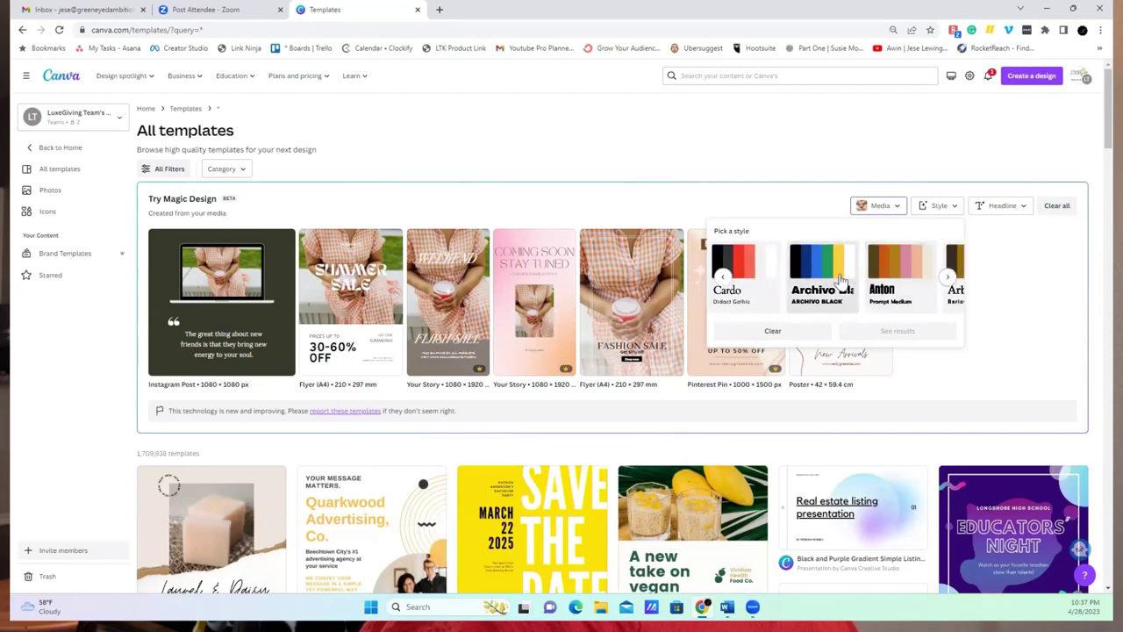
{"action": "left_click", "coordinate": [840, 279]}
{"action": "left_click", "coordinate": [877, 331]}
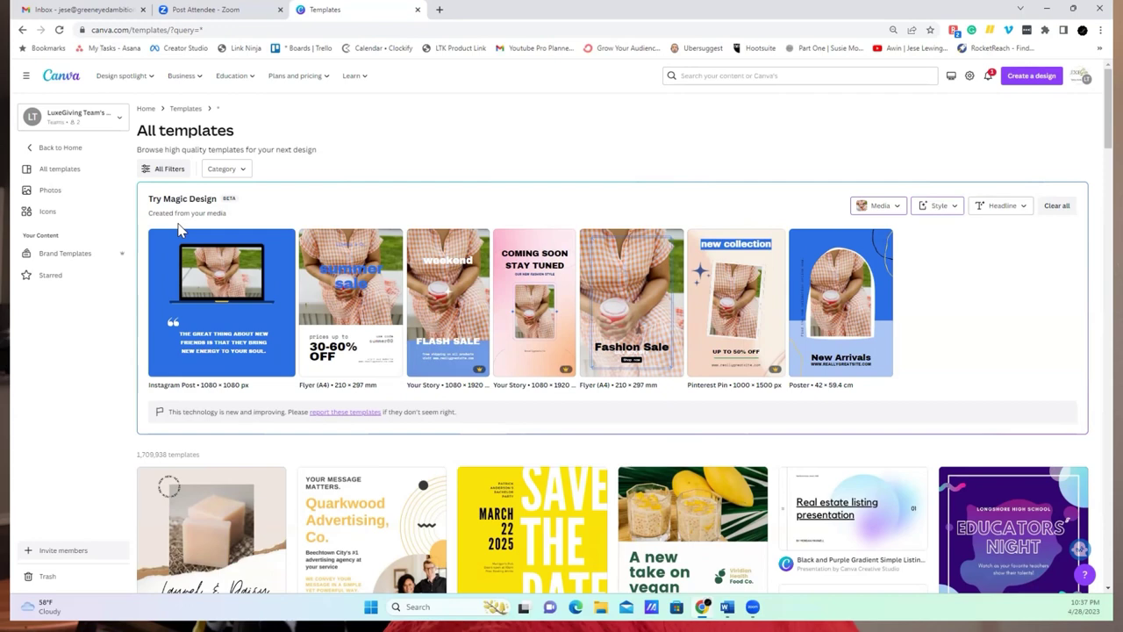
Add the headline 'Spring Event Ideas' to all seven Magic Design results.
{"action": "left_click", "coordinate": [1021, 216]}
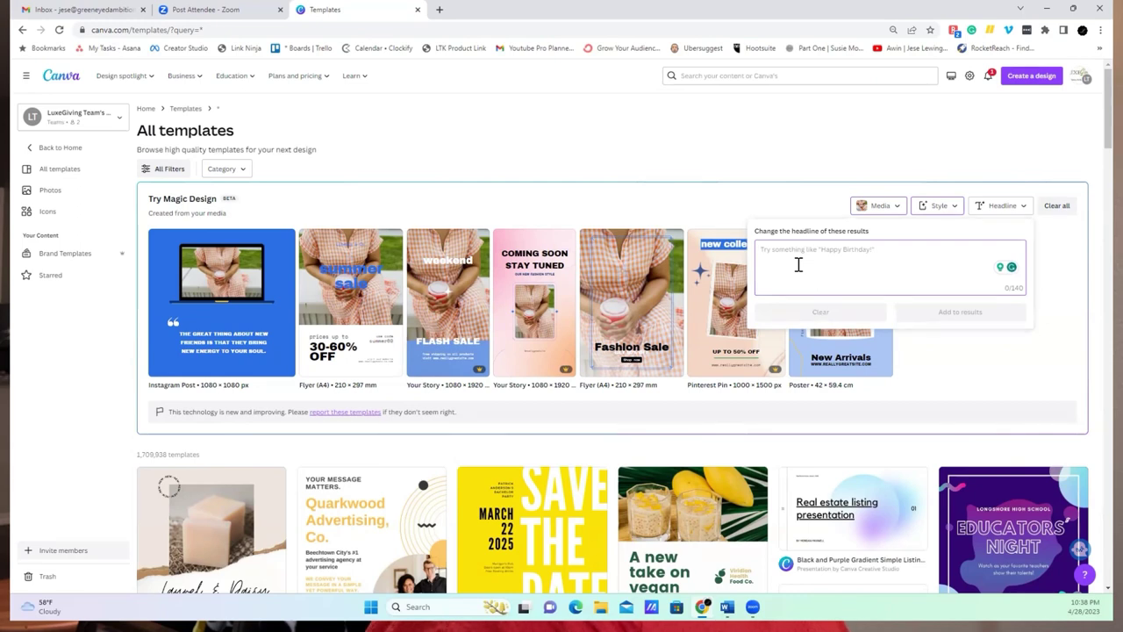
{"action": "type", "text": "Spring Event Ideas"}
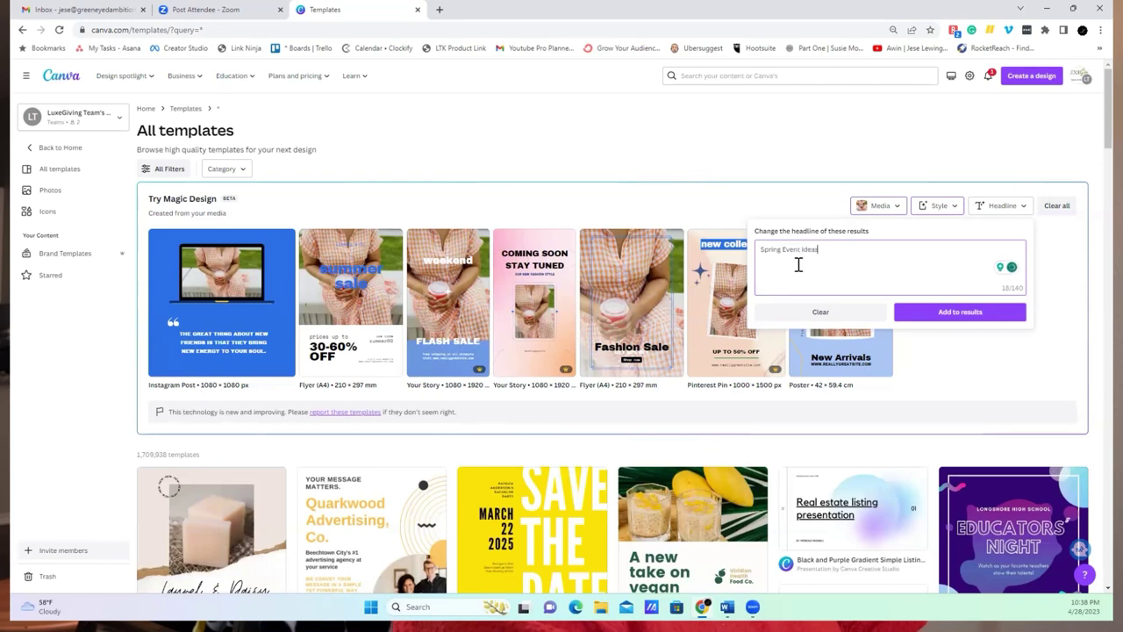
{"action": "left_click", "coordinate": [946, 322]}
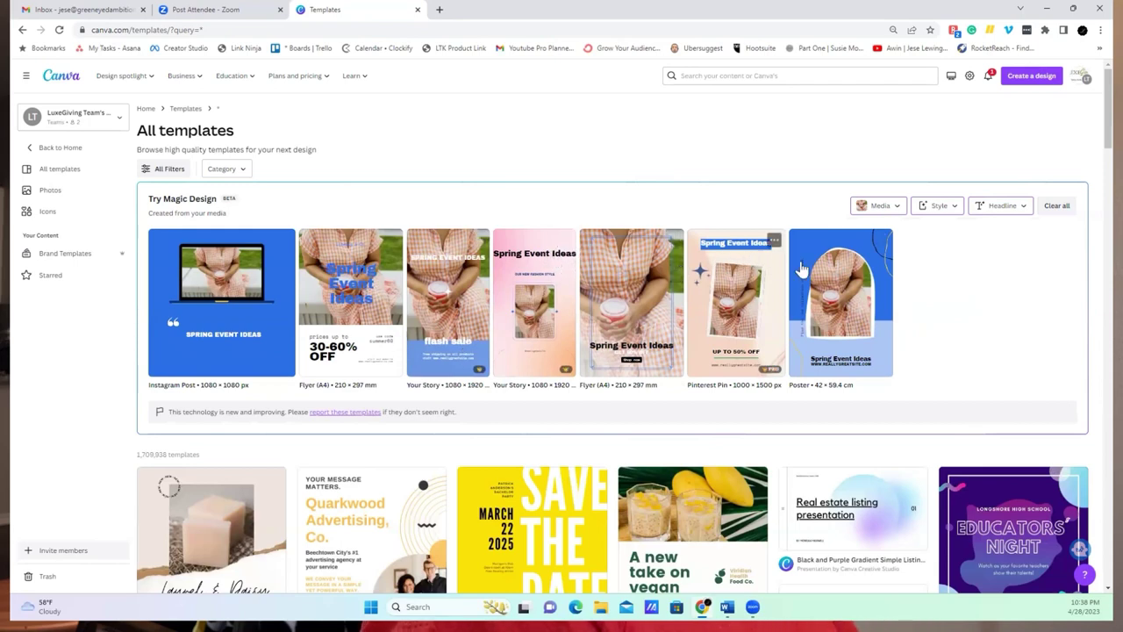
Filter the templates to Marketing > Brochure, then expand Social Media in the category list.
{"action": "left_click", "coordinate": [235, 170]}
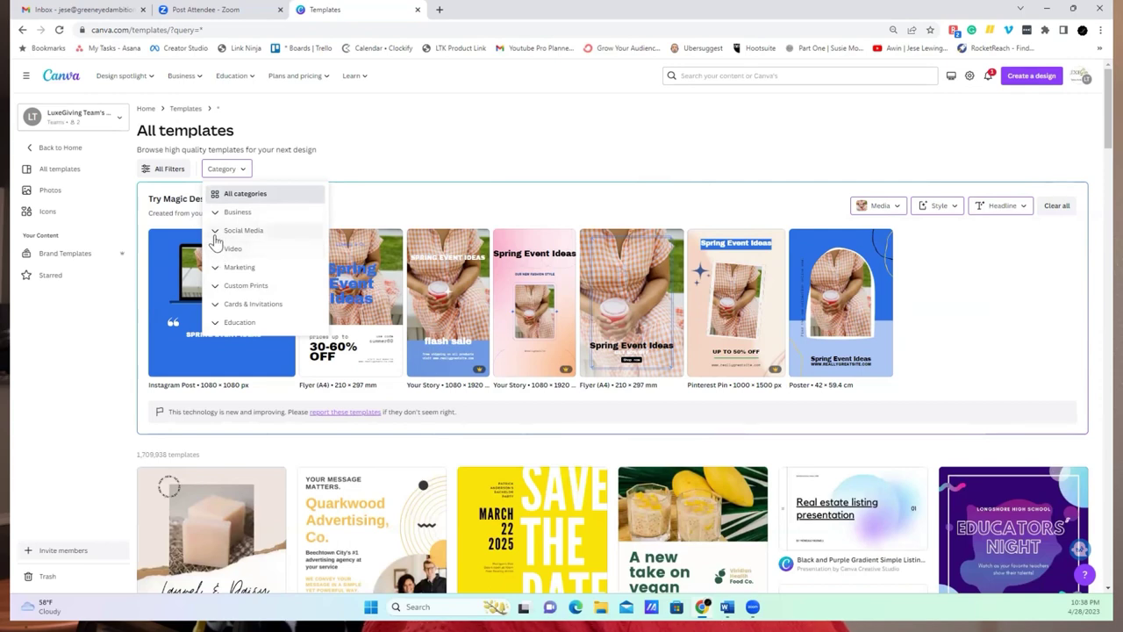
{"action": "left_click", "coordinate": [218, 214]}
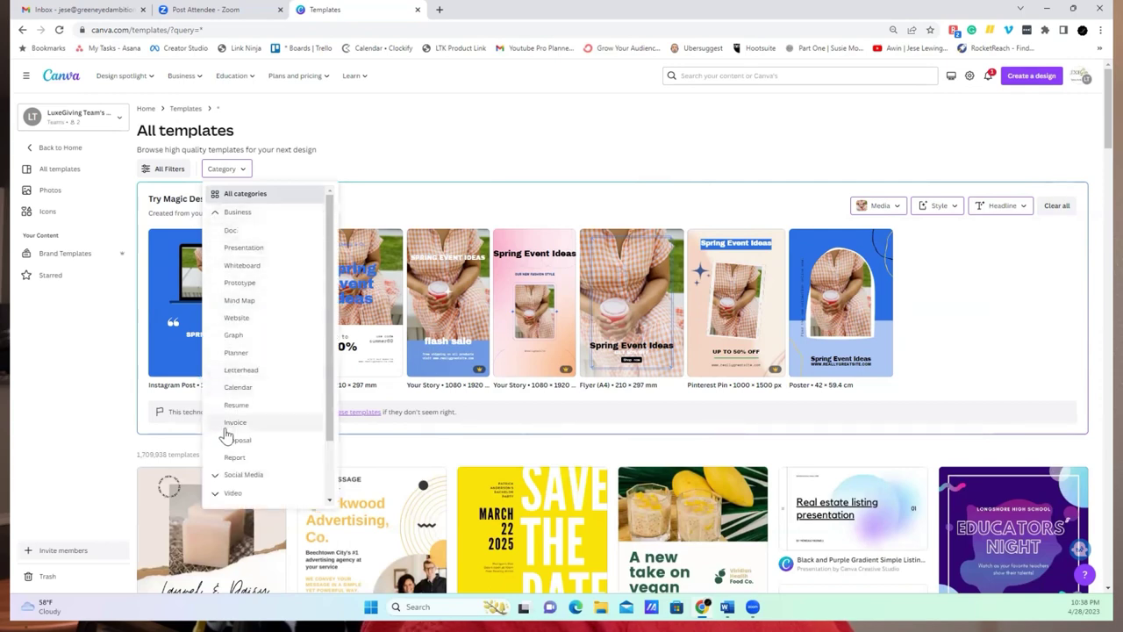
{"action": "left_click", "coordinate": [217, 212]}
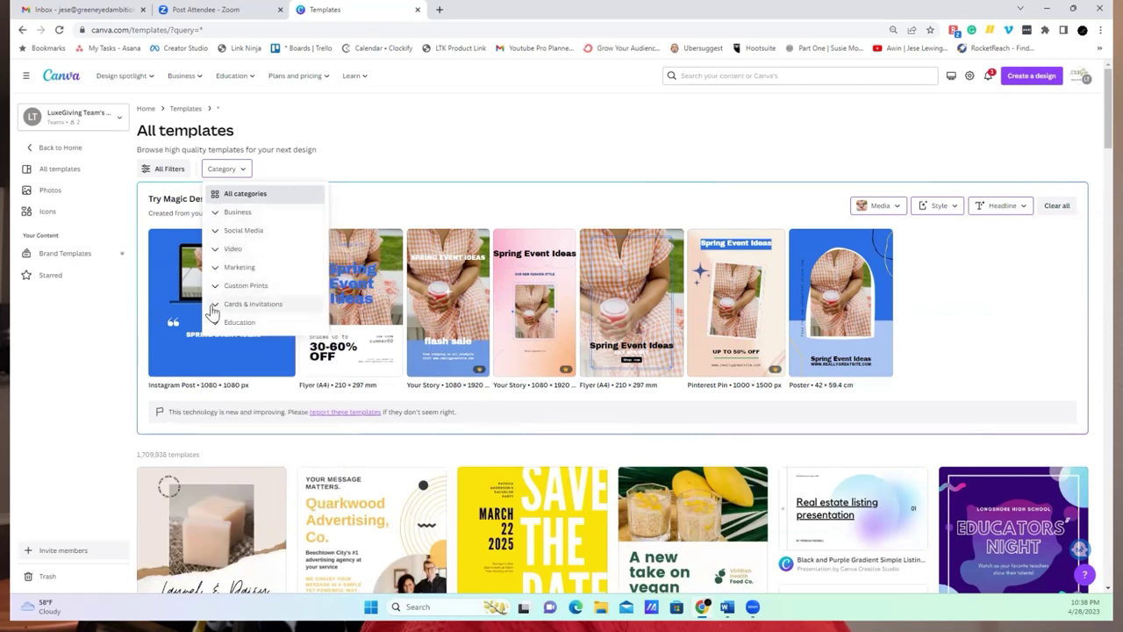
{"action": "left_click", "coordinate": [228, 267]}
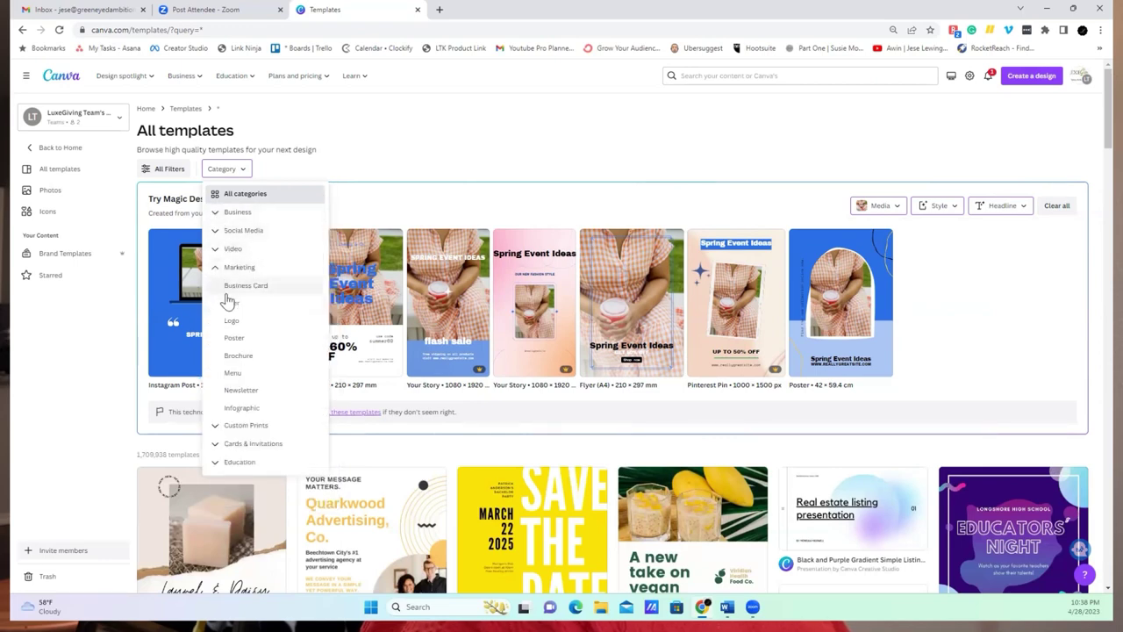
{"action": "left_click", "coordinate": [239, 355]}
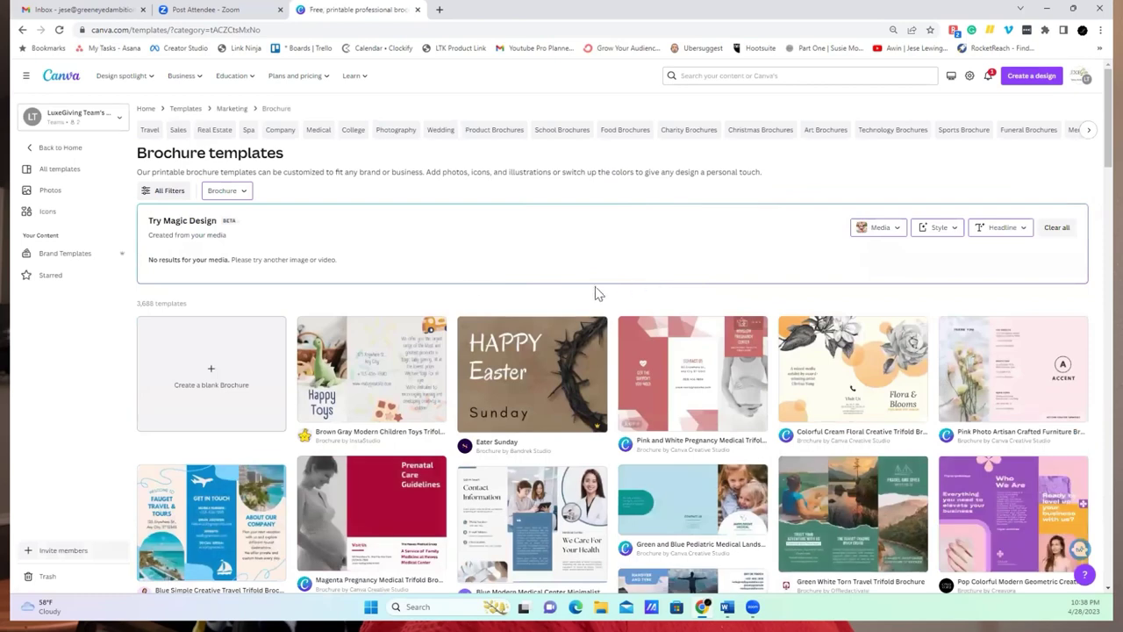
{"action": "left_click", "coordinate": [240, 192]}
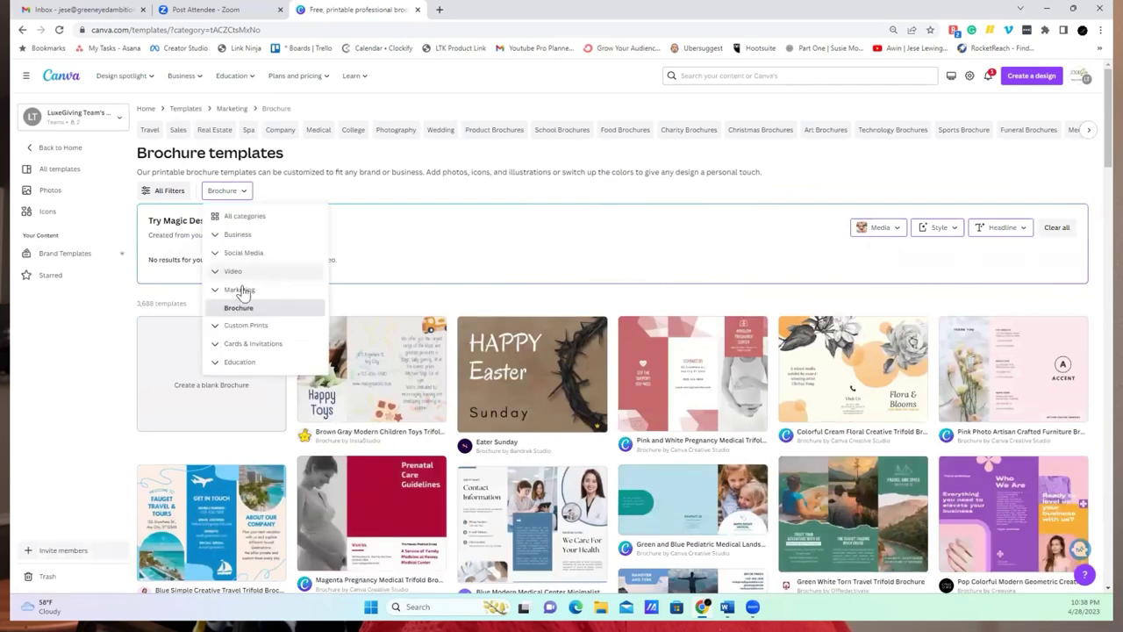
{"action": "left_click", "coordinate": [240, 256]}
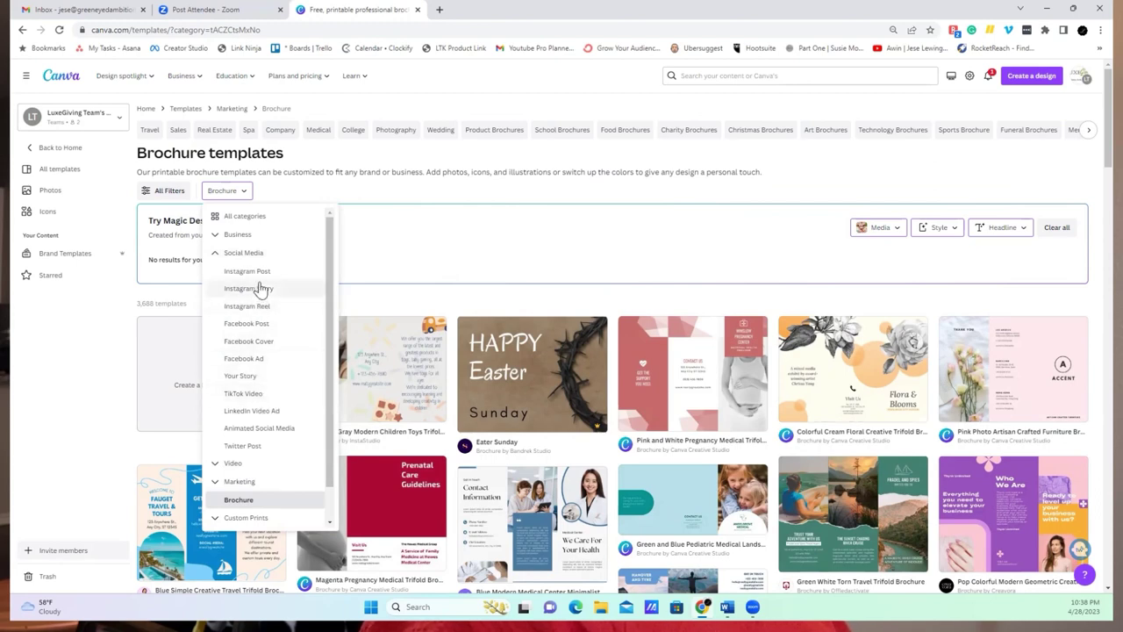
Show Instagram Post templates and page the carousel to more 1080 × 1080 px suggestions.
{"action": "left_click", "coordinate": [263, 274]}
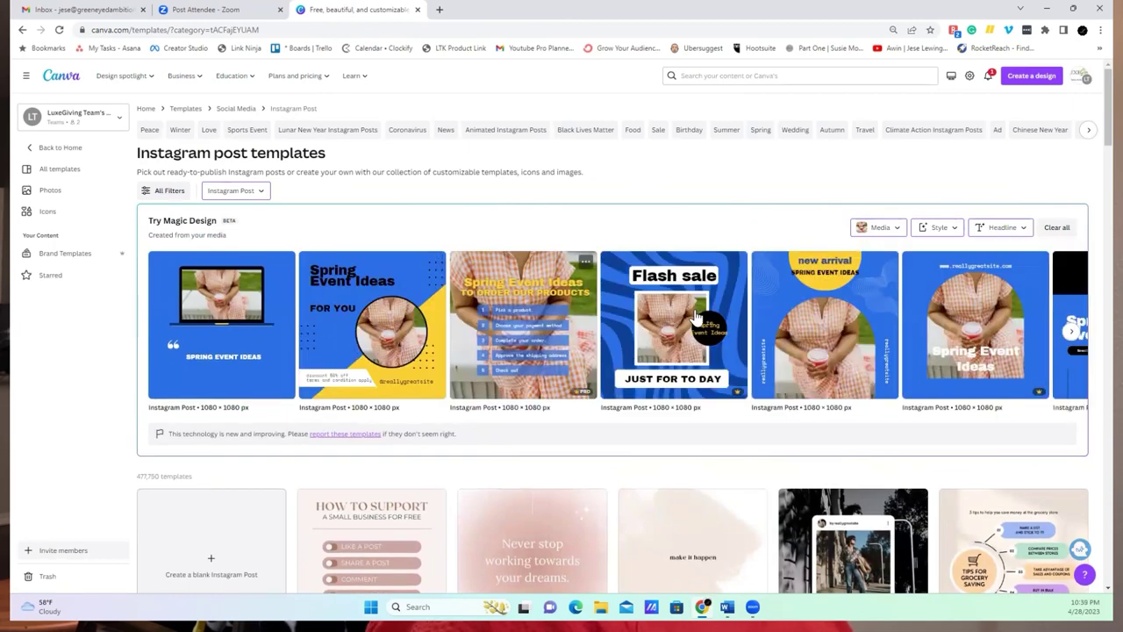
{"action": "left_click", "coordinate": [1070, 332]}
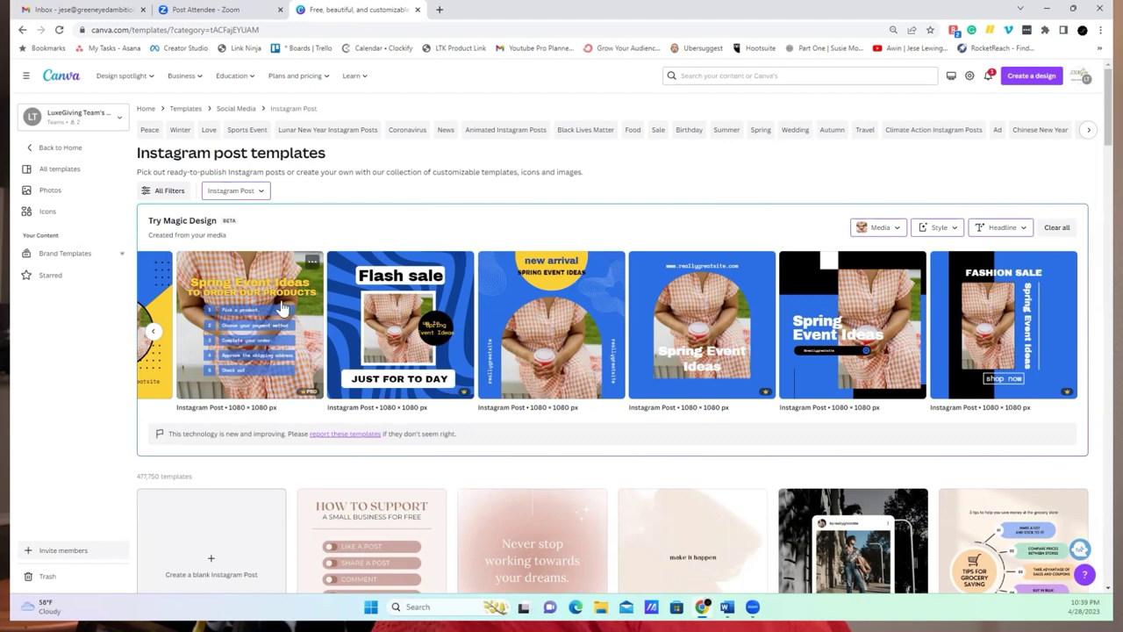
Preview the Give Away Instagram Post suggestion and customize it as an editable design.
{"action": "left_click", "coordinate": [693, 349]}
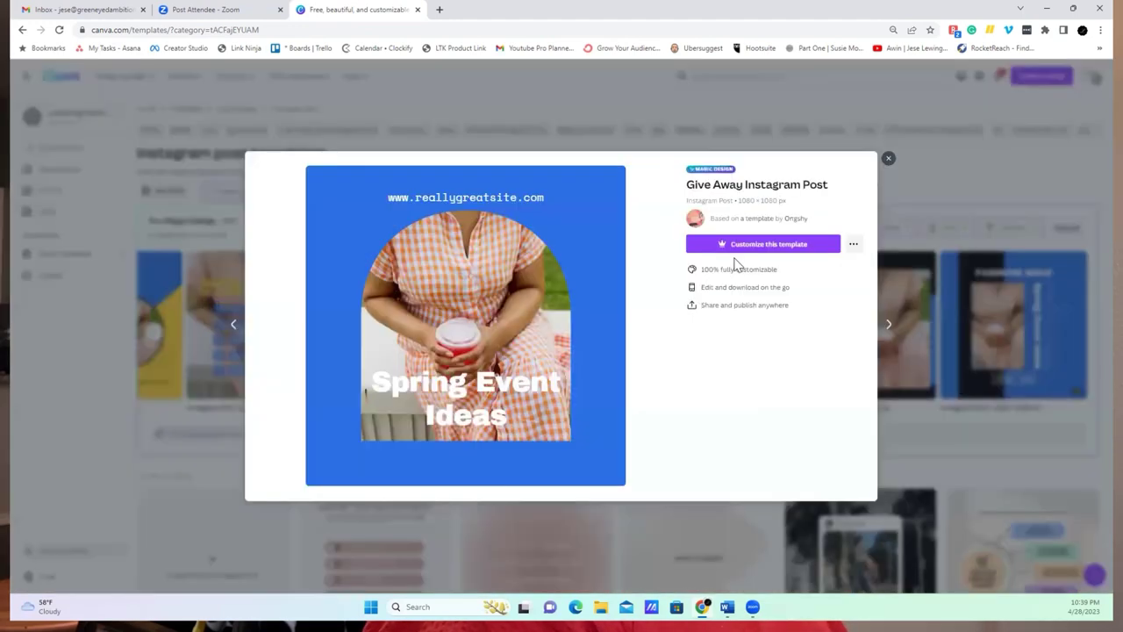
{"action": "left_click", "coordinate": [795, 244]}
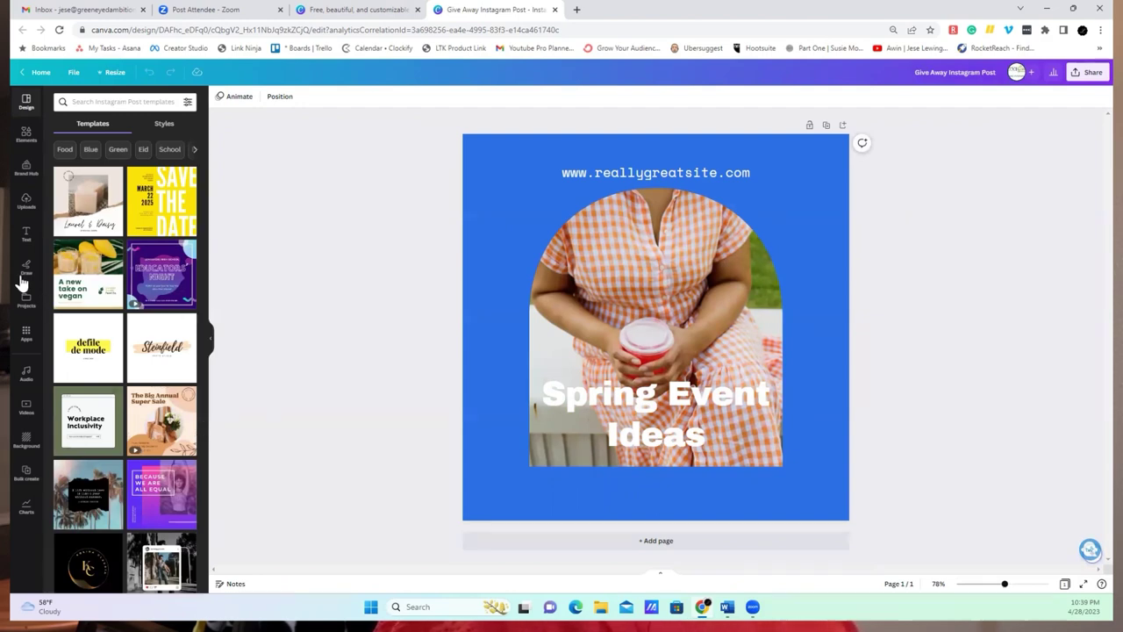
Change the blue background to the pale pink Brand Kit swatch after trying other colours.
{"action": "left_click", "coordinate": [521, 217]}
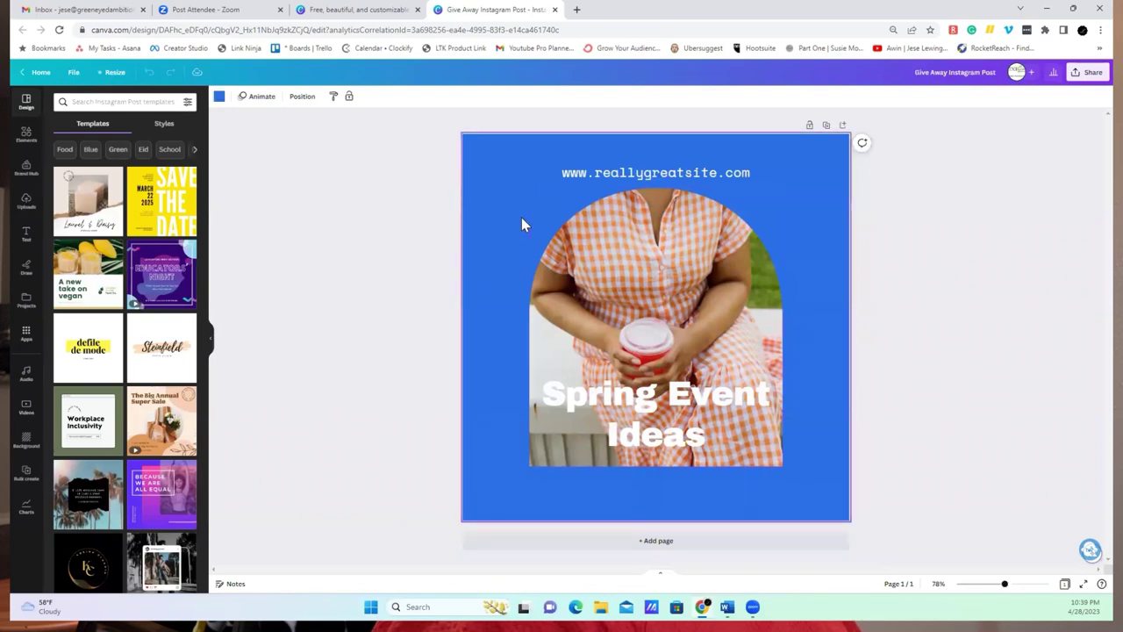
{"action": "left_click", "coordinate": [219, 97]}
{"action": "left_click", "coordinate": [142, 228]}
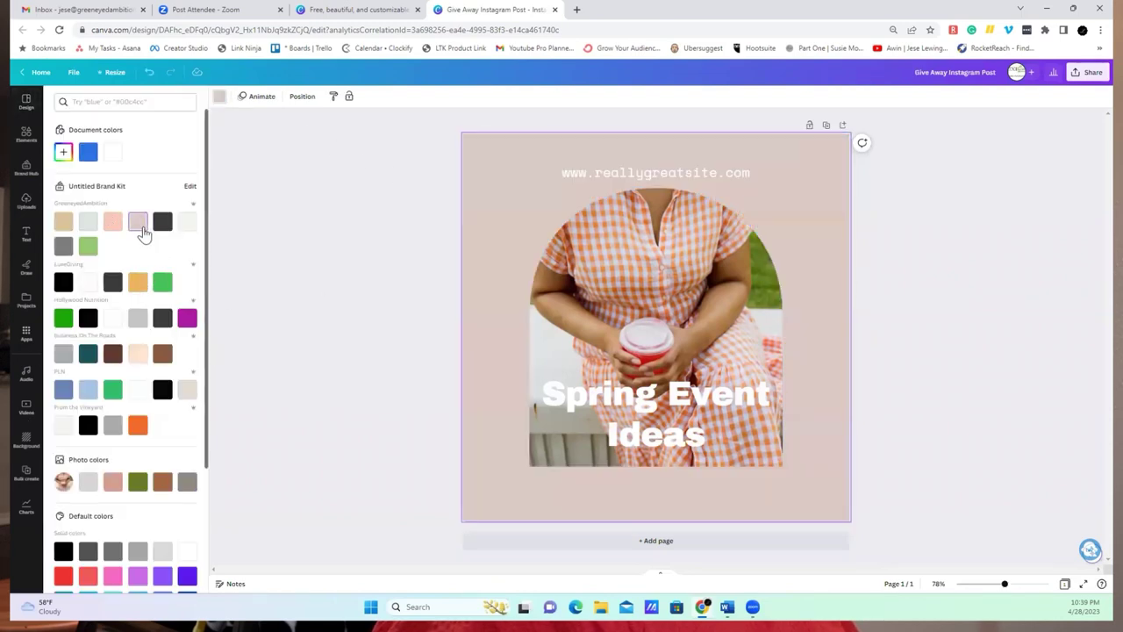
{"action": "left_click", "coordinate": [87, 221]}
{"action": "left_click", "coordinate": [86, 249]}
{"action": "left_click", "coordinate": [63, 247]}
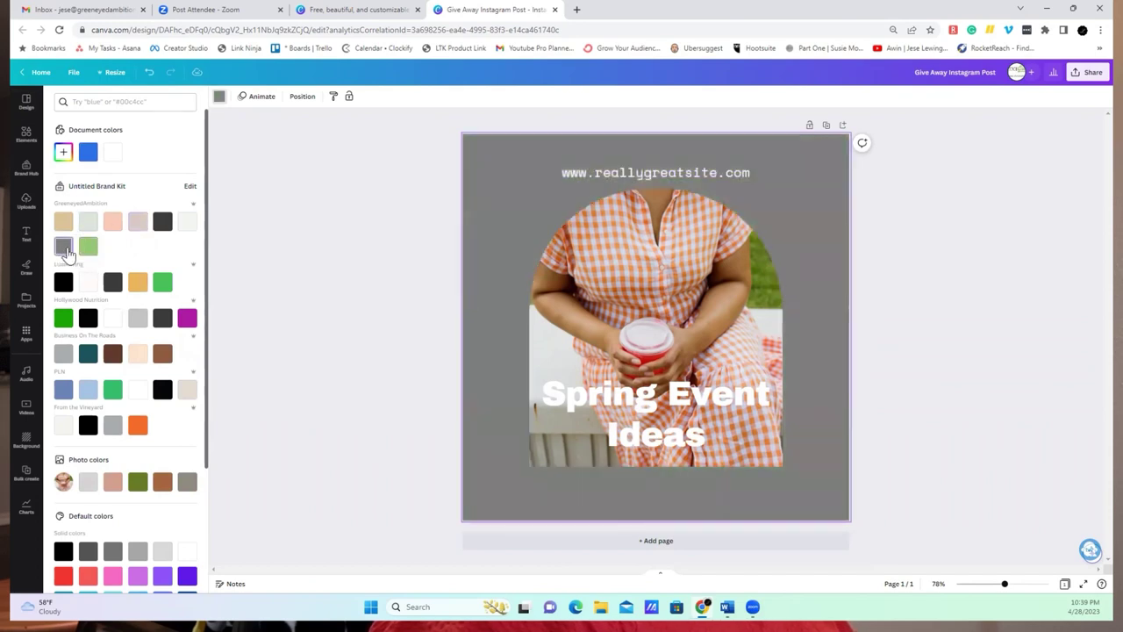
{"action": "left_click", "coordinate": [186, 225]}
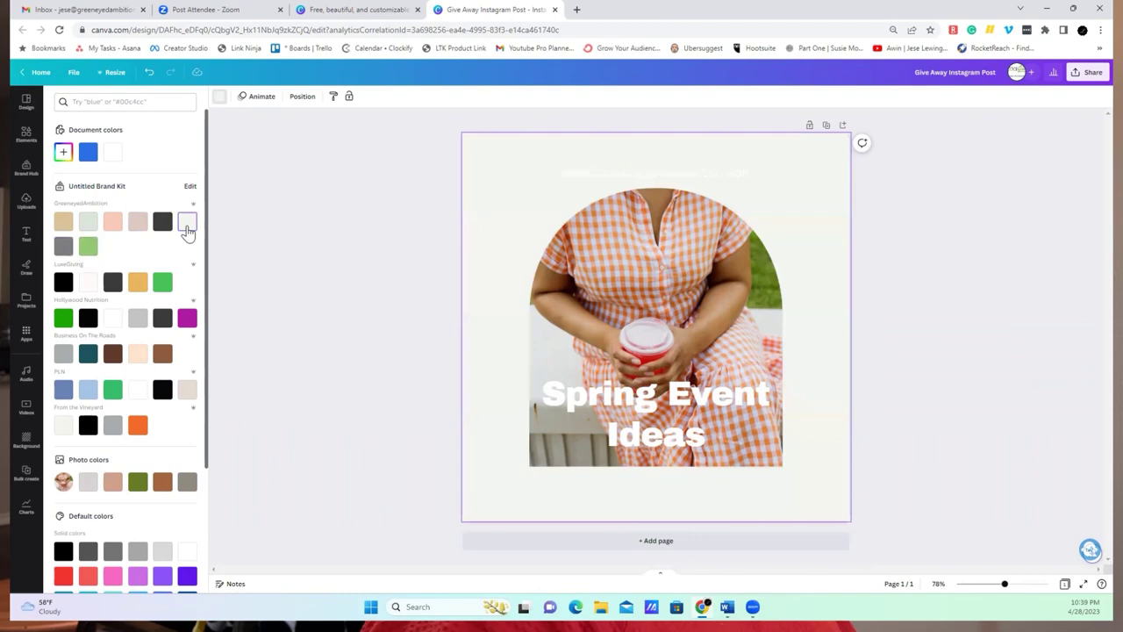
{"action": "left_click", "coordinate": [144, 227]}
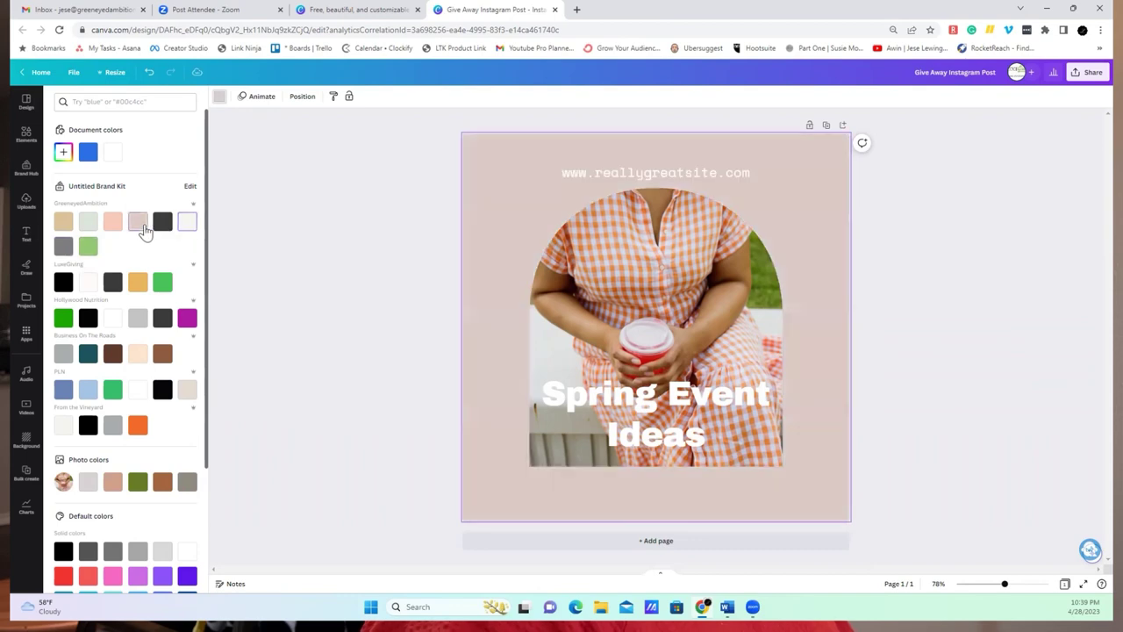
{"action": "left_click", "coordinate": [643, 171]}
{"action": "double_click", "coordinate": [653, 171]}
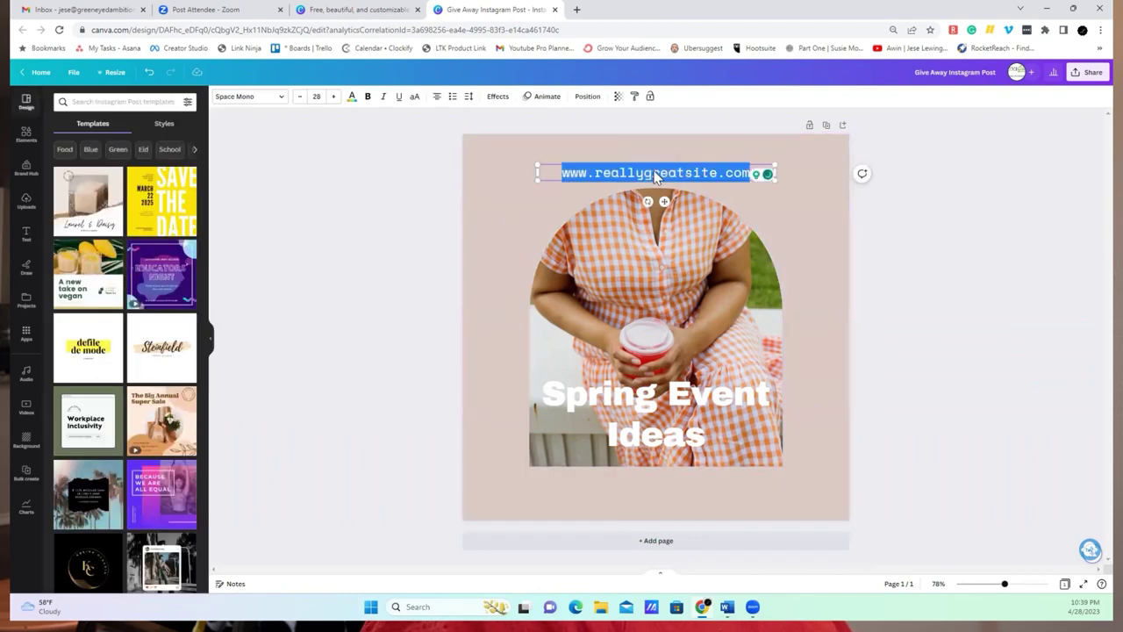
{"action": "key", "text": "BackSpace"}
{"action": "type", "text": "www.gr"}
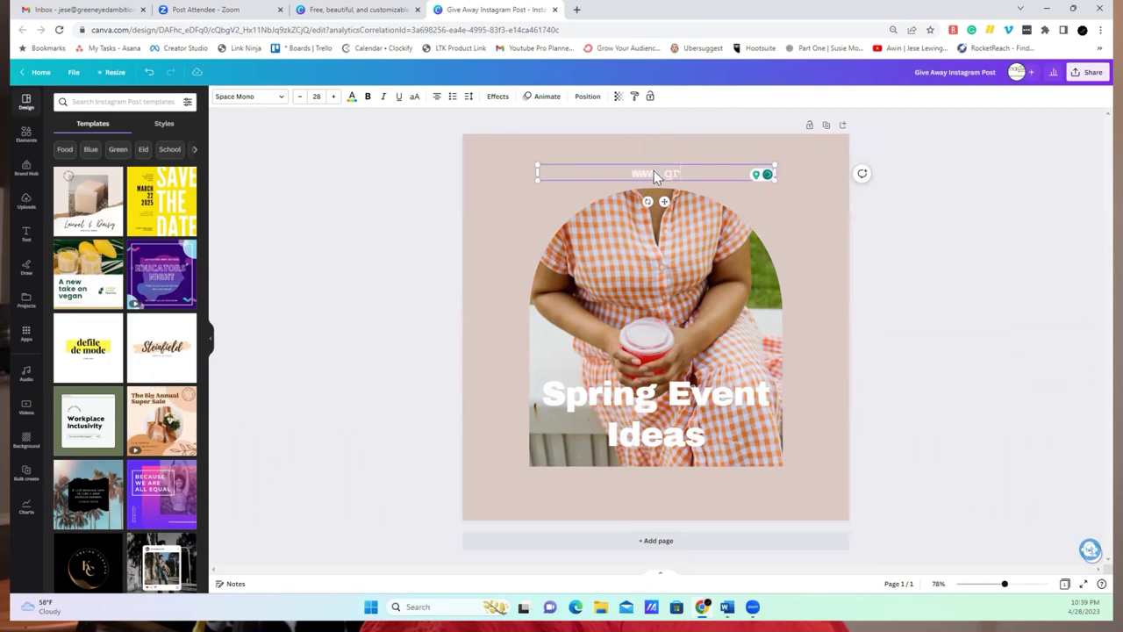
{"action": "type", "text": "eeneyedambition.com"}
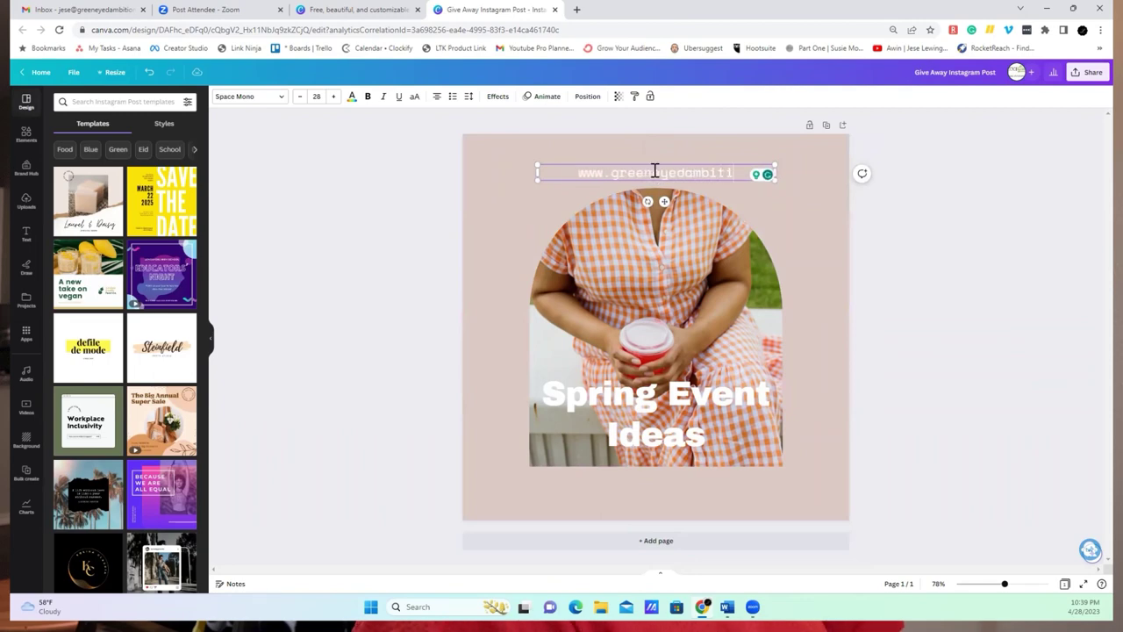
Make the URL uppercase Arvo, widened to one line and centred across the top.
{"action": "left_click", "coordinate": [414, 96]}
{"action": "left_click", "coordinate": [265, 102]}
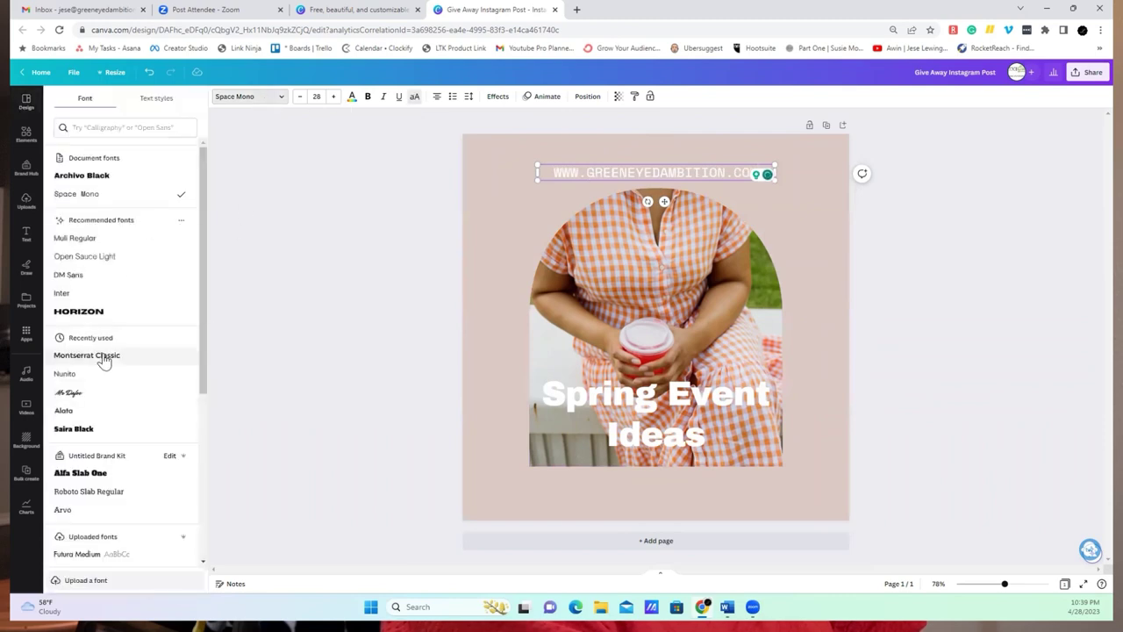
{"action": "left_click", "coordinate": [107, 511]}
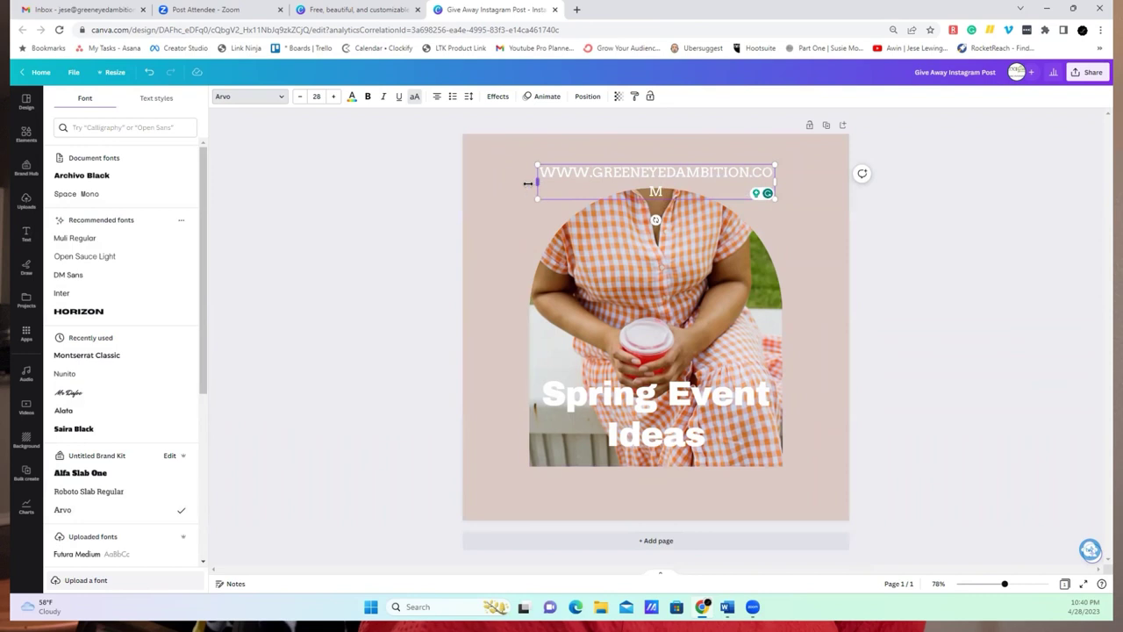
{"action": "left_click_drag", "start_coordinate": [537, 181], "coordinate": [517, 176]}
{"action": "left_click_drag", "start_coordinate": [654, 202], "coordinate": [664, 200]}
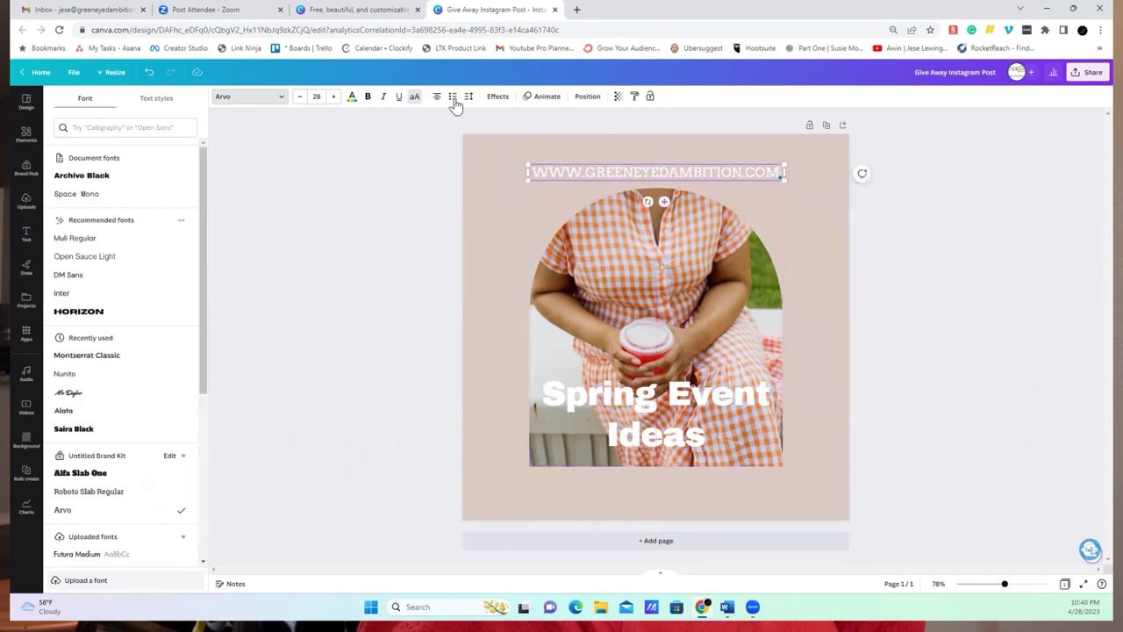
Apply the Splice effect to the URL with a white splice colour.
{"action": "left_click", "coordinate": [500, 96]}
{"action": "left_click", "coordinate": [75, 219]}
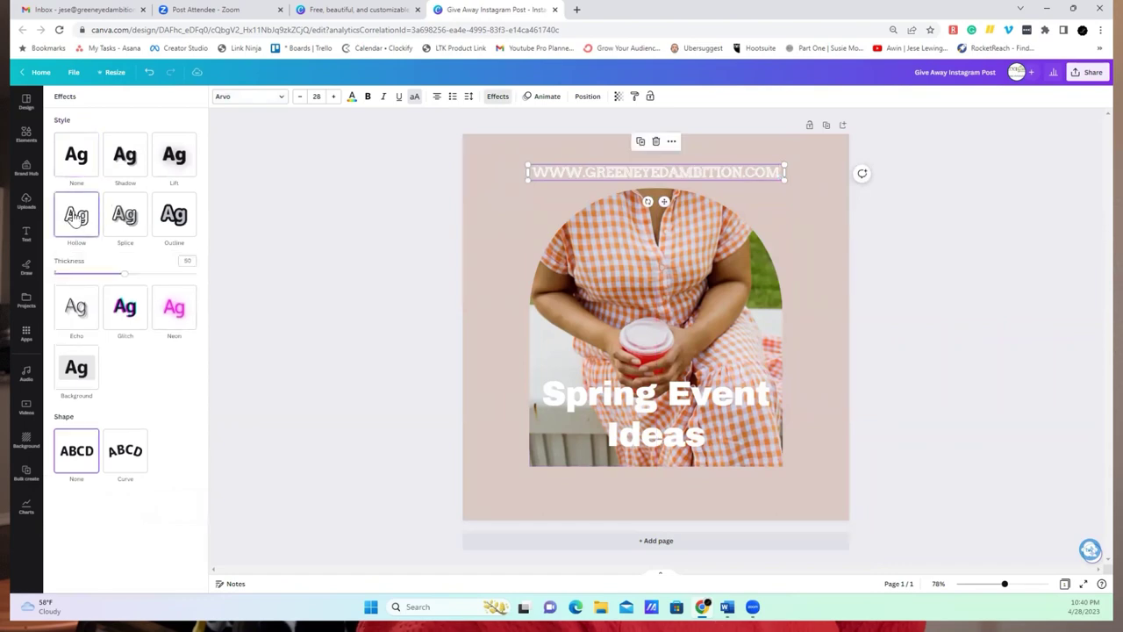
{"action": "left_click", "coordinate": [114, 226]}
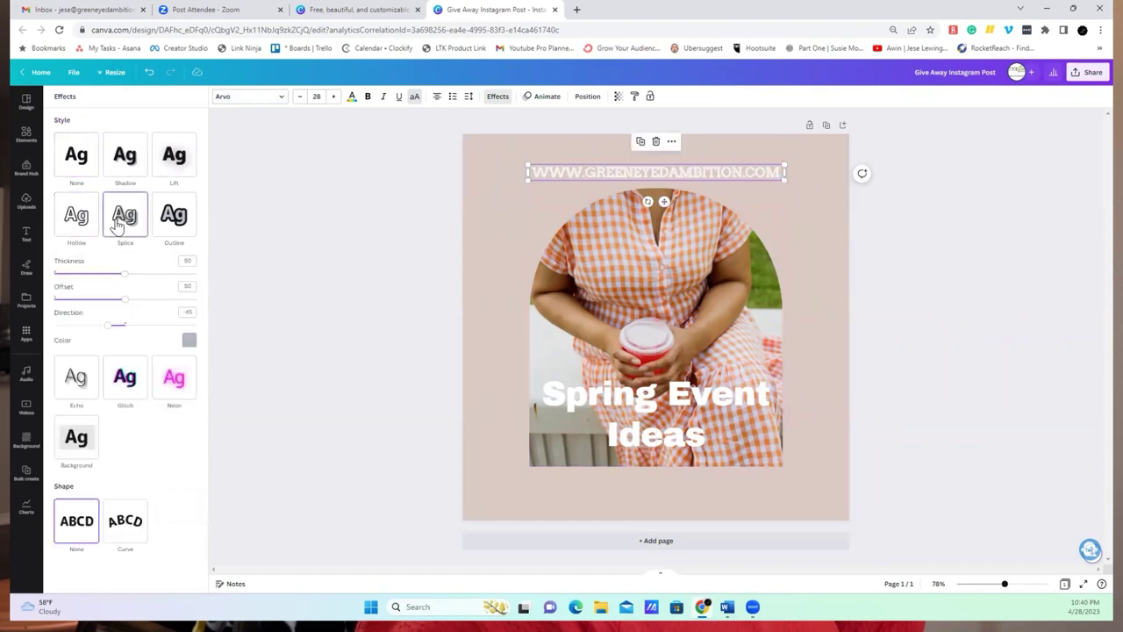
{"action": "left_click", "coordinate": [190, 341]}
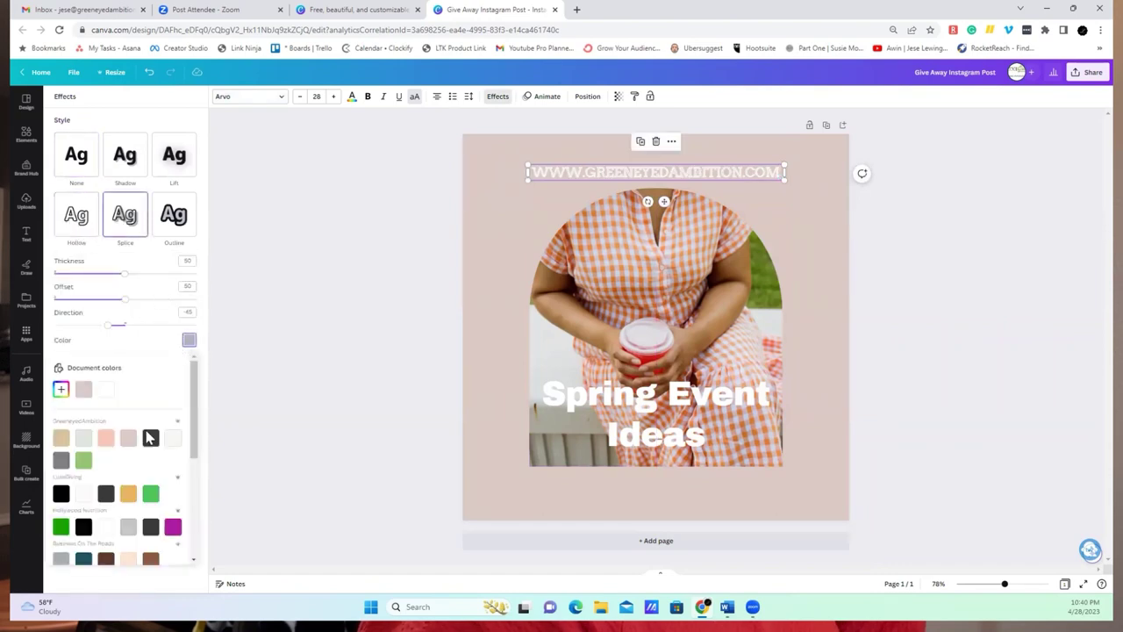
{"action": "left_click", "coordinate": [151, 436]}
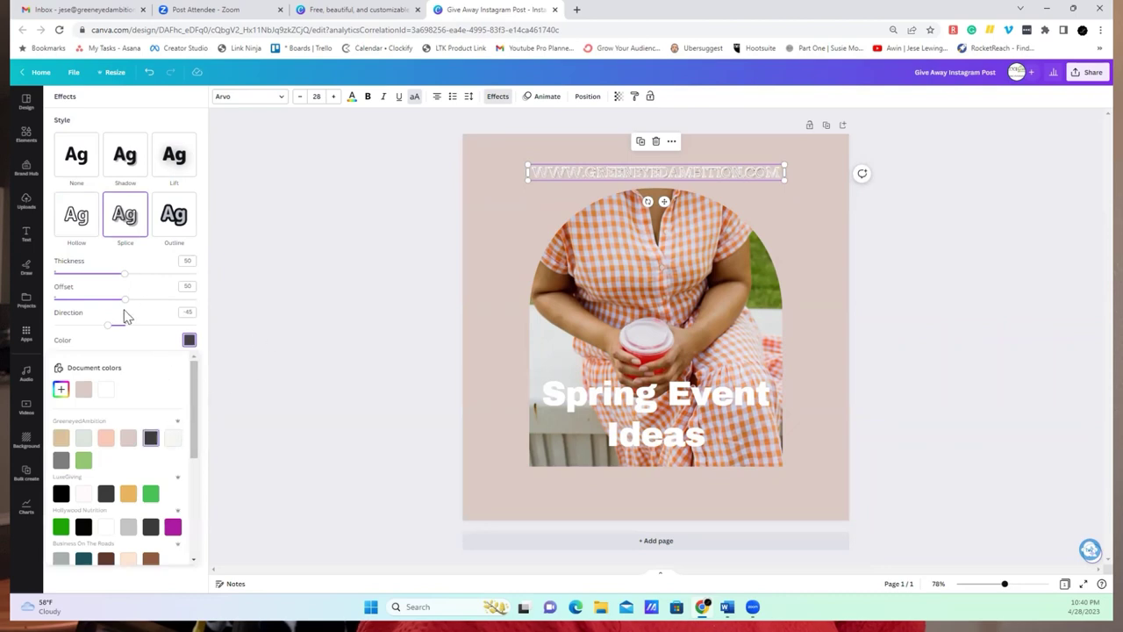
{"action": "left_click", "coordinate": [175, 446]}
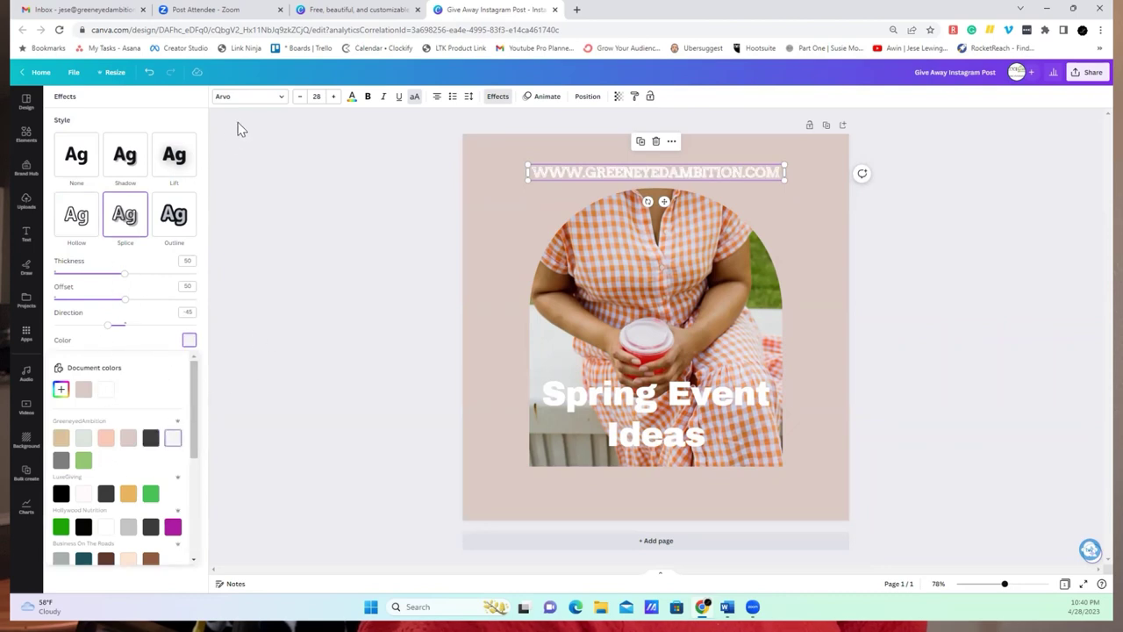
Set the URL lettering colour to dark charcoal.
{"action": "left_click", "coordinate": [352, 96]}
{"action": "left_click", "coordinate": [163, 223]}
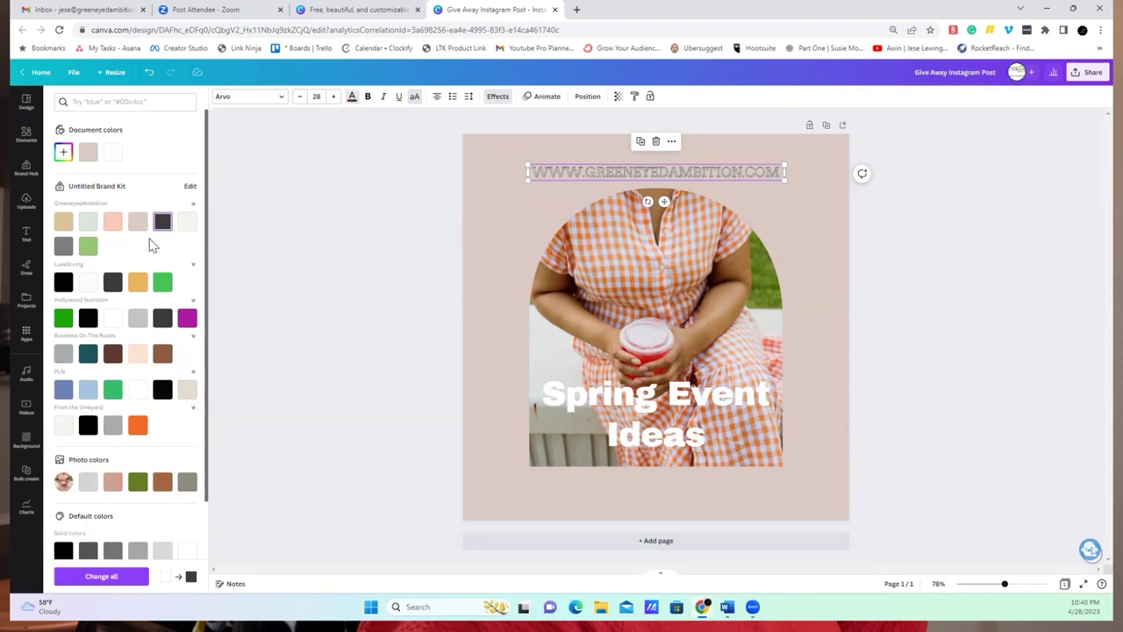
{"action": "left_click", "coordinate": [281, 248]}
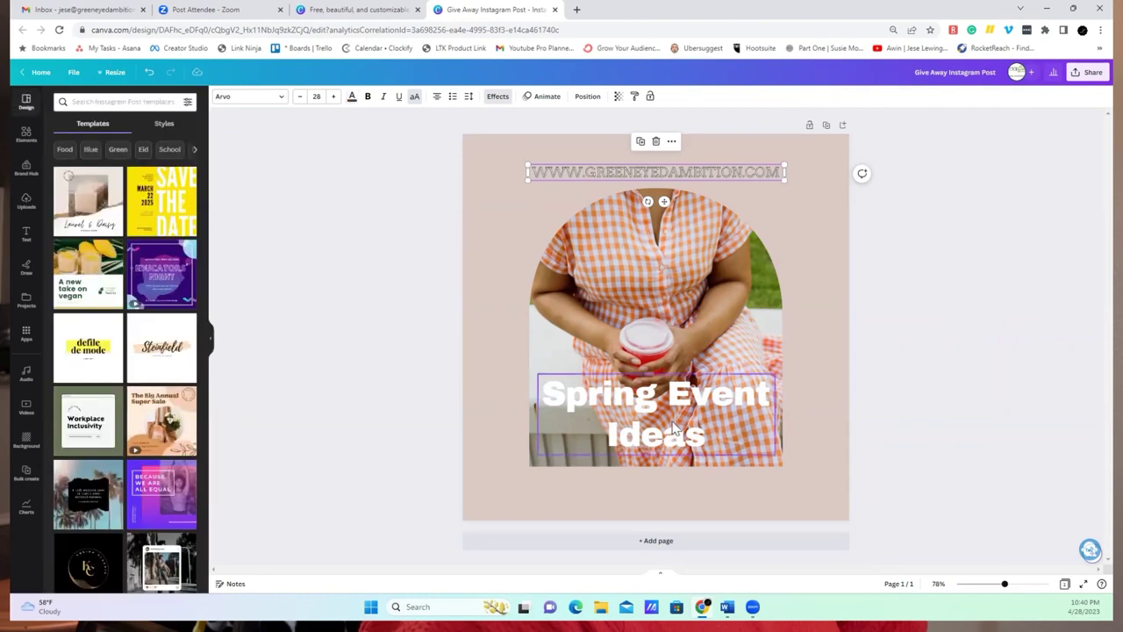
{"action": "left_click", "coordinate": [672, 427]}
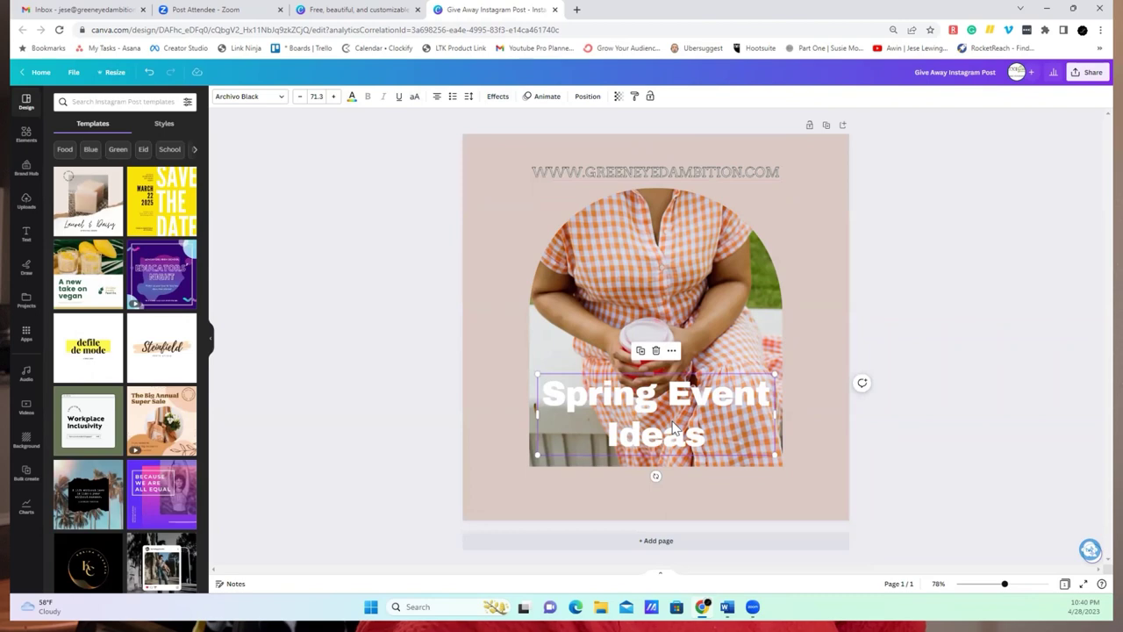
Switch back to the browser tab previewing the blue Give Away Instagram Post template.
{"action": "left_click", "coordinate": [347, 9]}
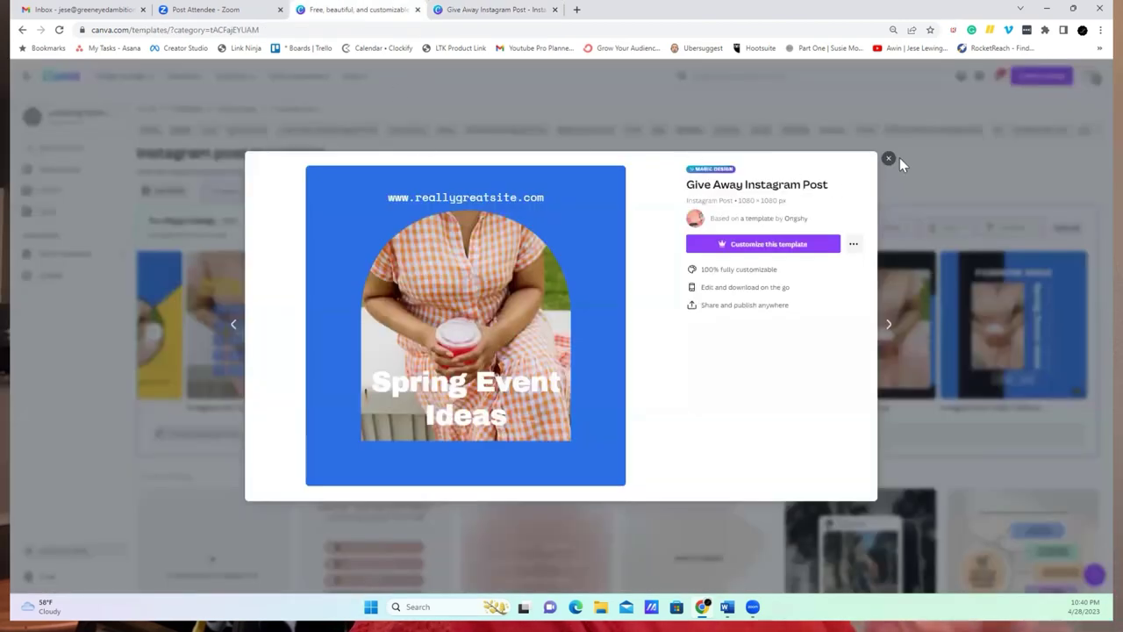